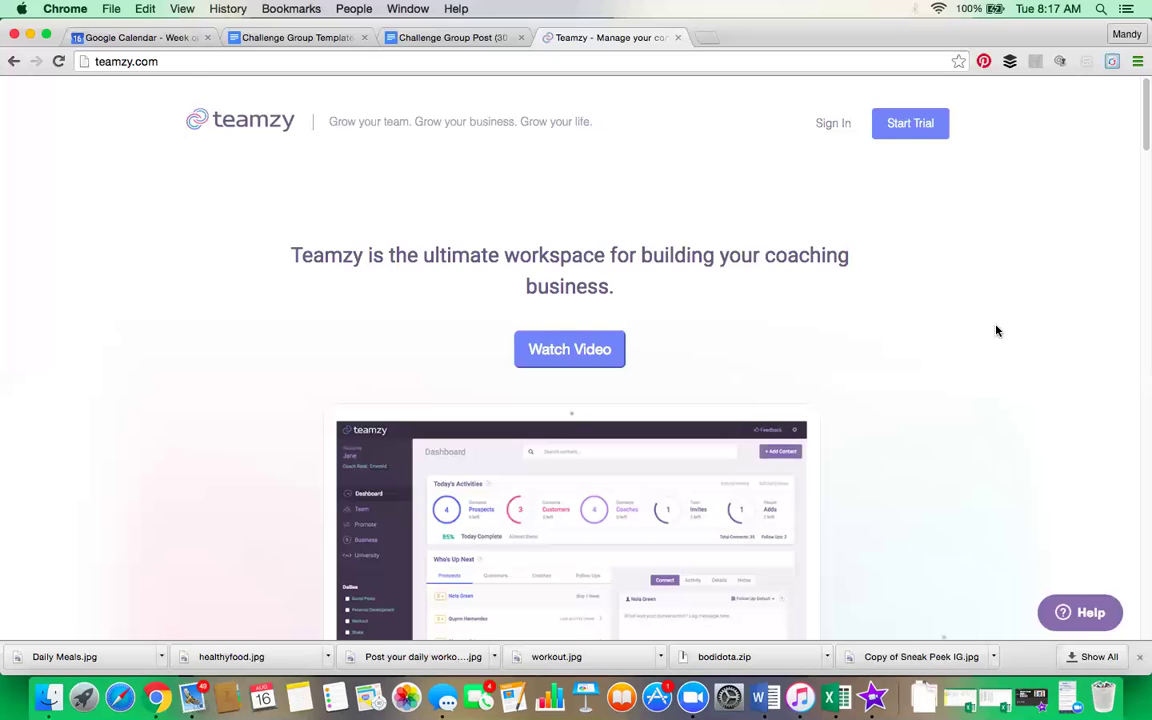
Step: Sign in to Teamzy with the saved credentials to reach the Dashboard's daily goals
{"action": "left_click", "coordinate": [833, 124]}
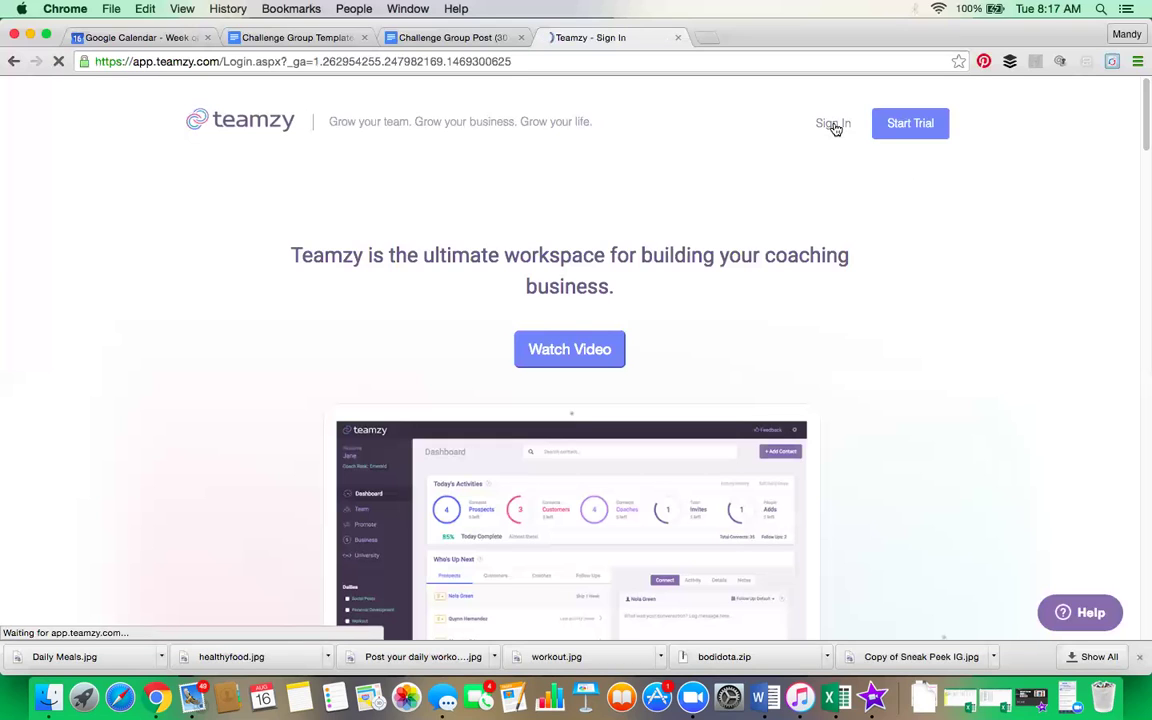
{"action": "left_click", "coordinate": [674, 494]}
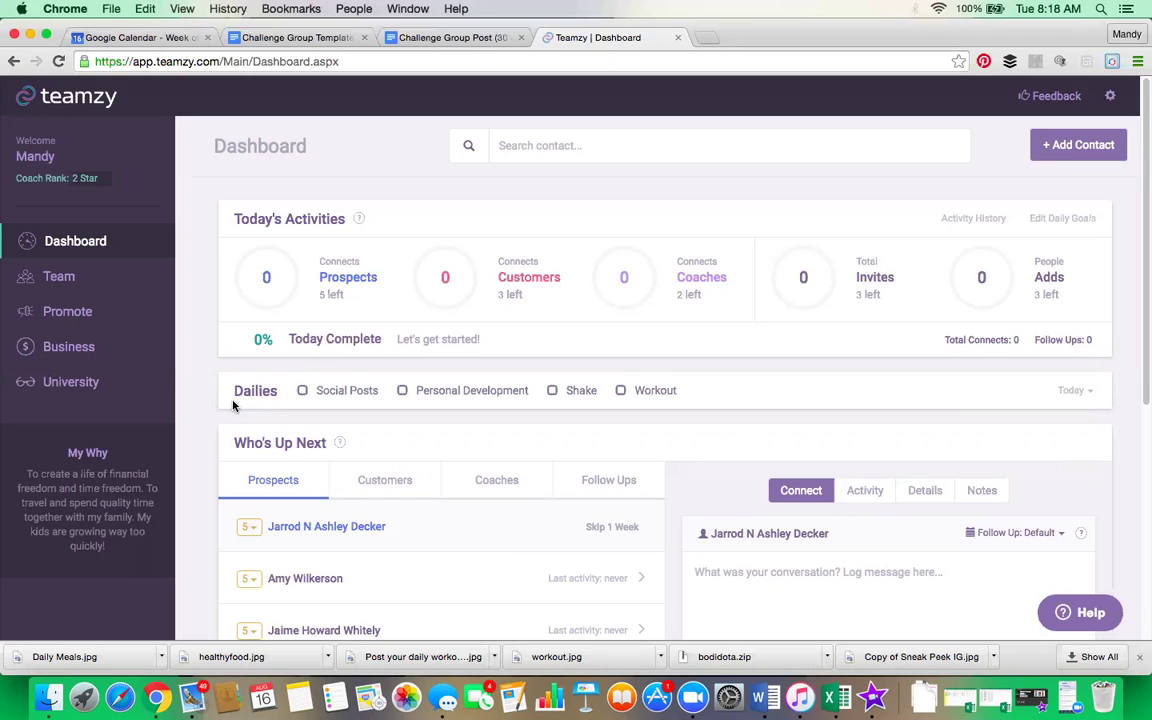
Step: Tick the Workout, Shake, Personal Development and Social Posts dailies as done
{"action": "left_click", "coordinate": [620, 400]}
{"action": "left_click", "coordinate": [553, 397]}
{"action": "left_click", "coordinate": [403, 392]}
{"action": "left_click", "coordinate": [303, 392]}
Step: Switch the Who's Up Next list from Prospects to Customers
{"action": "scroll", "coordinate": [352, 470], "scroll_direction": "down", "scroll_amount": 1}
{"action": "scroll", "coordinate": [356, 470], "scroll_direction": "down", "scroll_amount": 1}
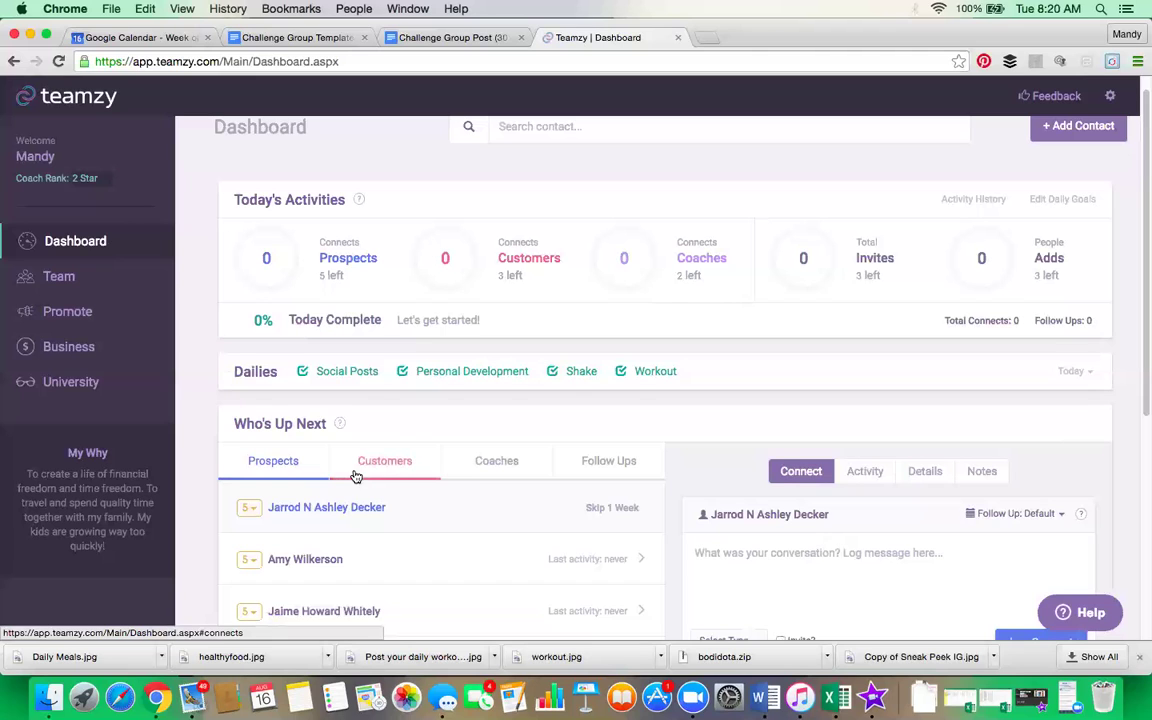
{"action": "left_click", "coordinate": [385, 461]}
Step: Open the first customer's rank choices and close them, leaving the rank at 3
{"action": "scroll", "coordinate": [416, 540], "scroll_direction": "down", "scroll_amount": 4}
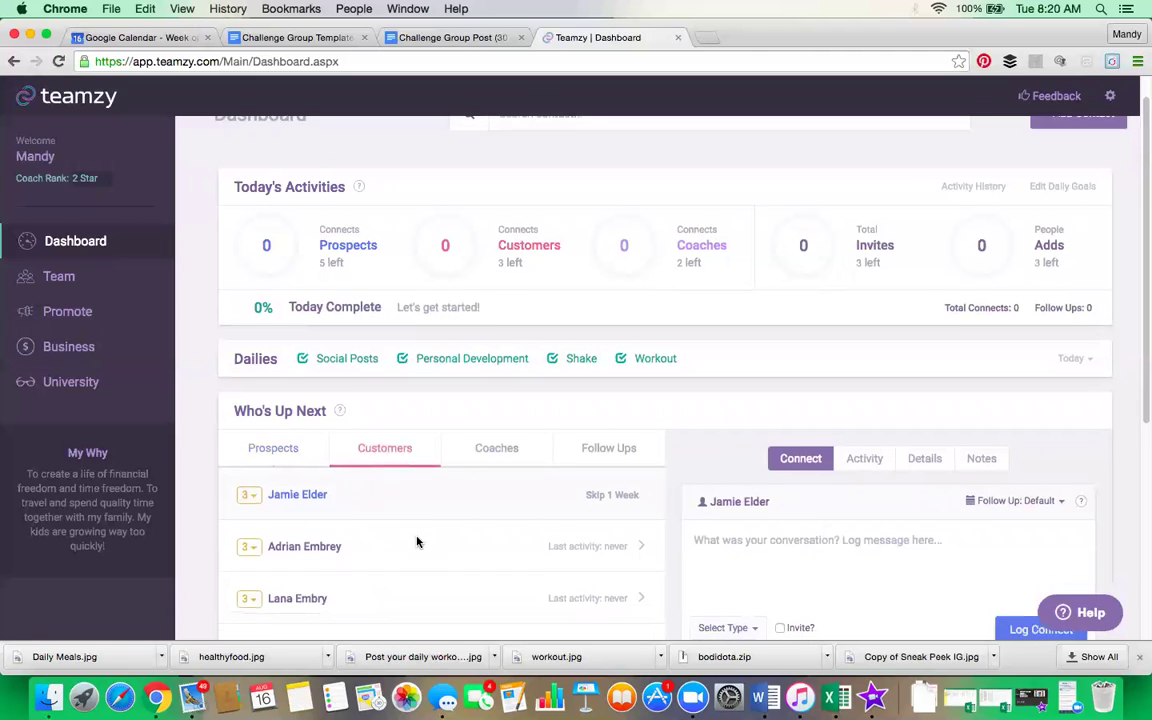
{"action": "scroll", "coordinate": [420, 539], "scroll_direction": "down", "scroll_amount": 3}
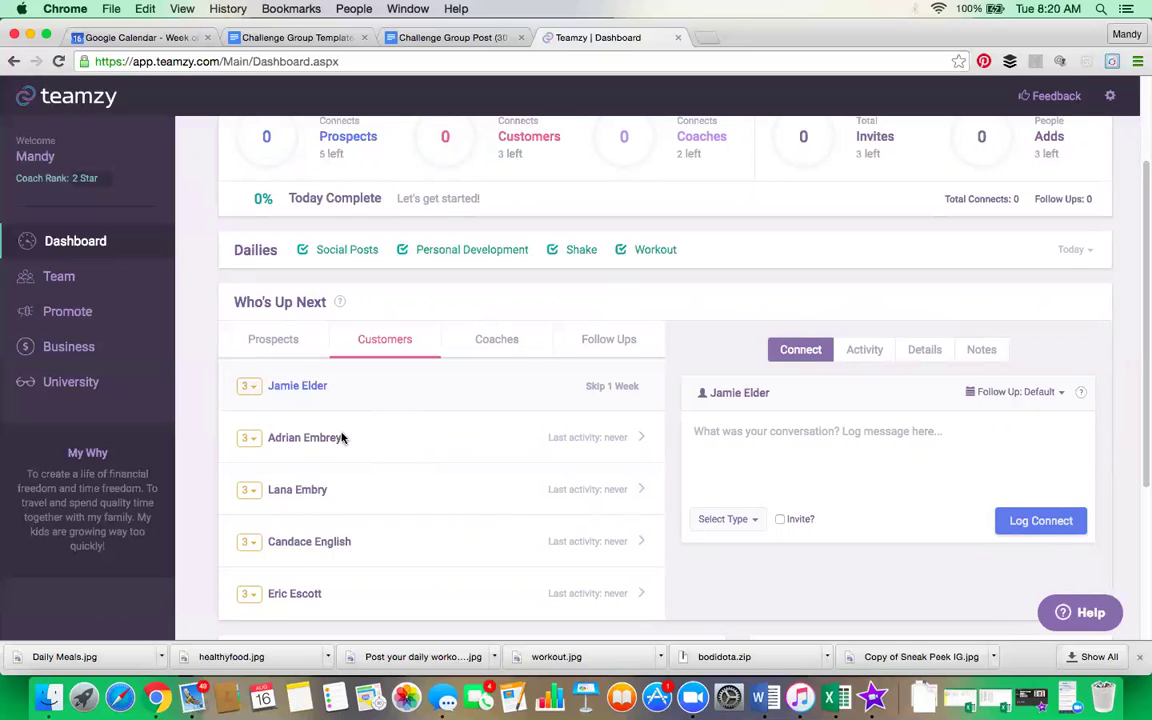
{"action": "left_click", "coordinate": [250, 388]}
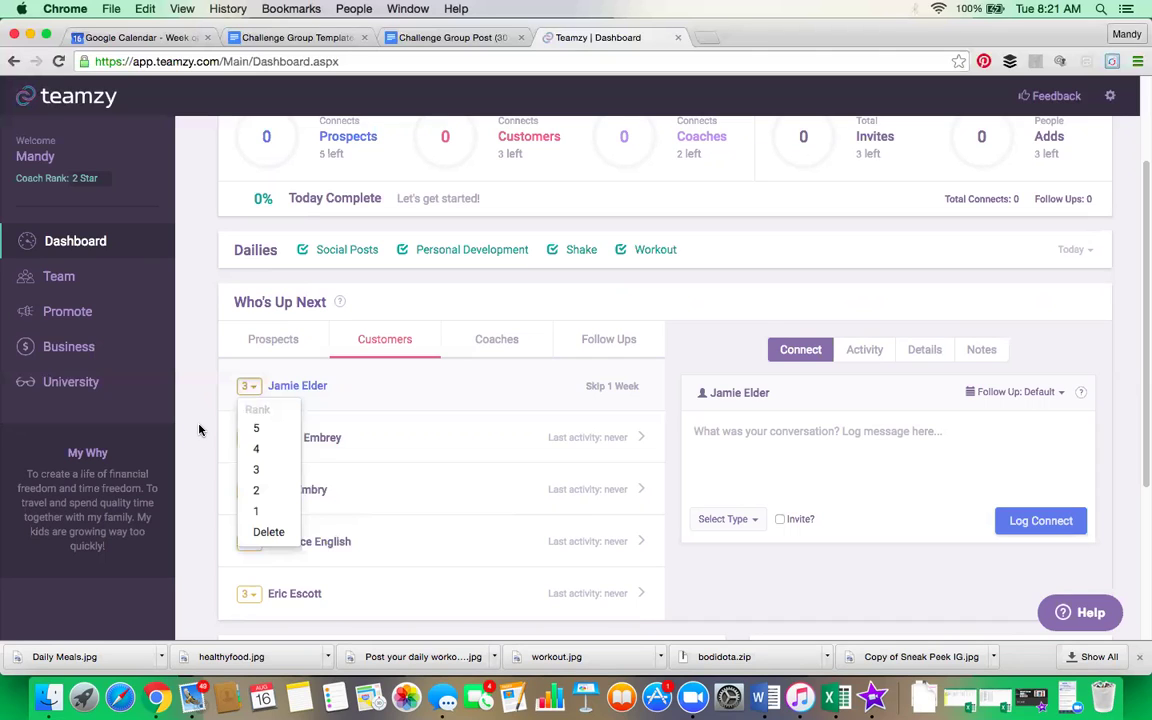
{"action": "left_click", "coordinate": [199, 429]}
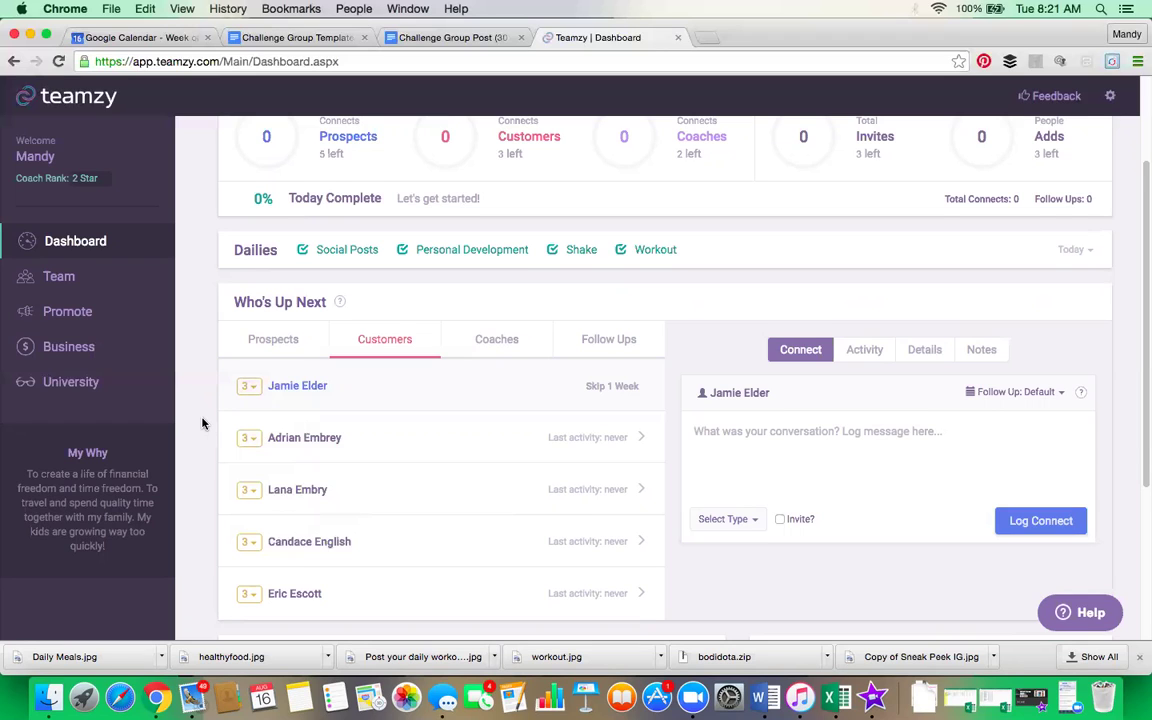
{"action": "scroll", "coordinate": [199, 429], "scroll_direction": "up", "scroll_amount": 3}
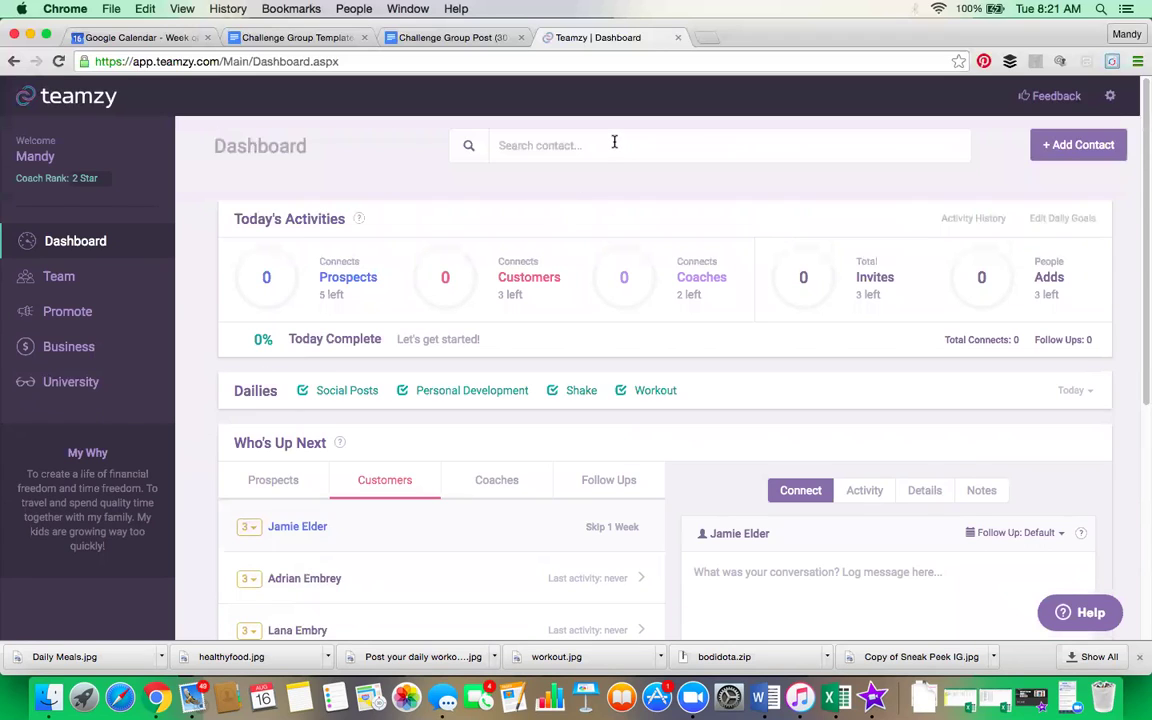
Step: Search for the contact by name, open her record, and set her rank to 5
{"action": "left_click", "coordinate": [614, 142]}
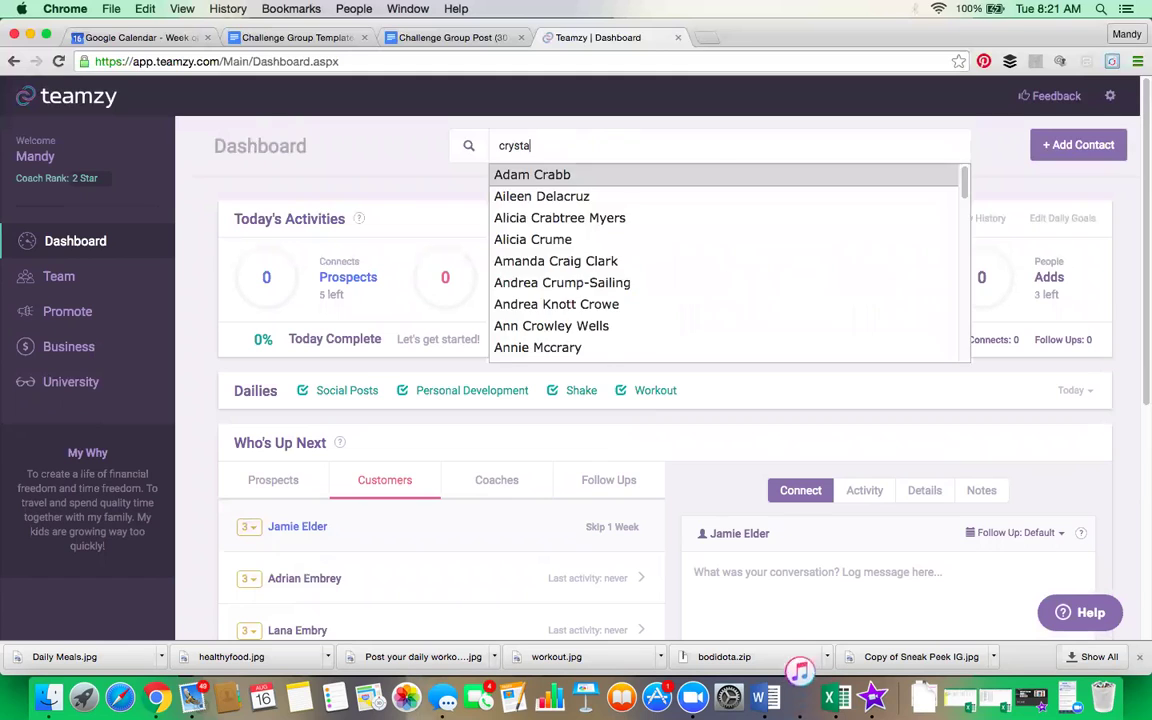
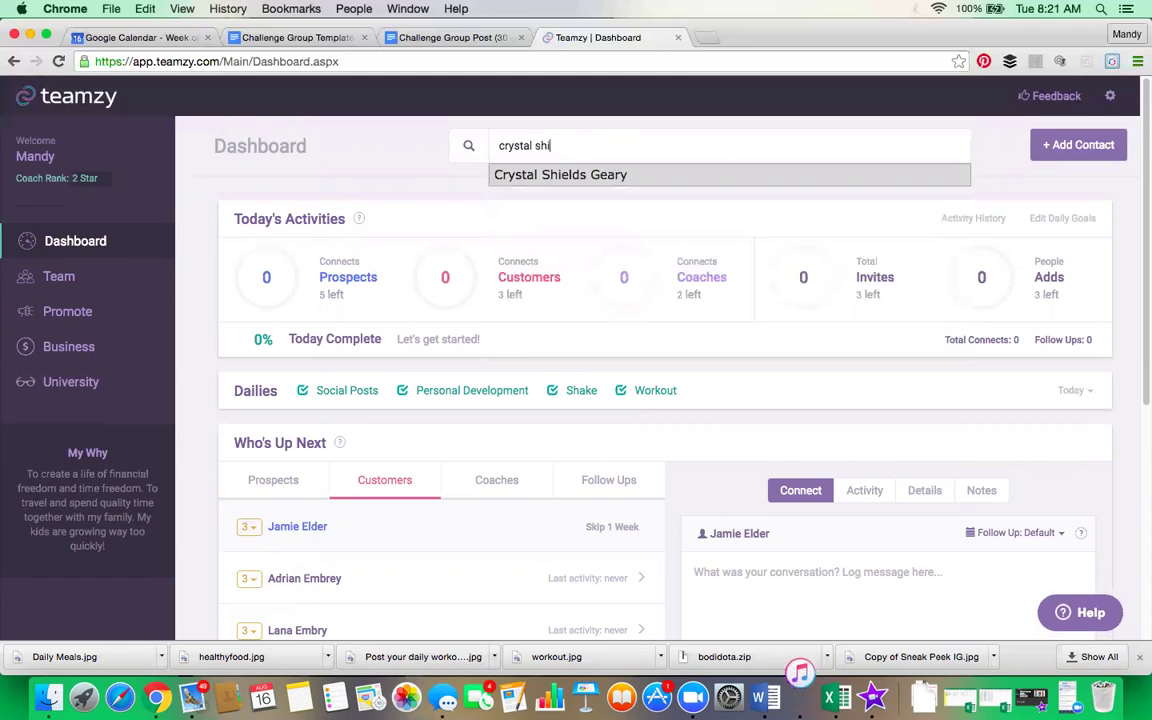
{"action": "left_click", "coordinate": [691, 178]}
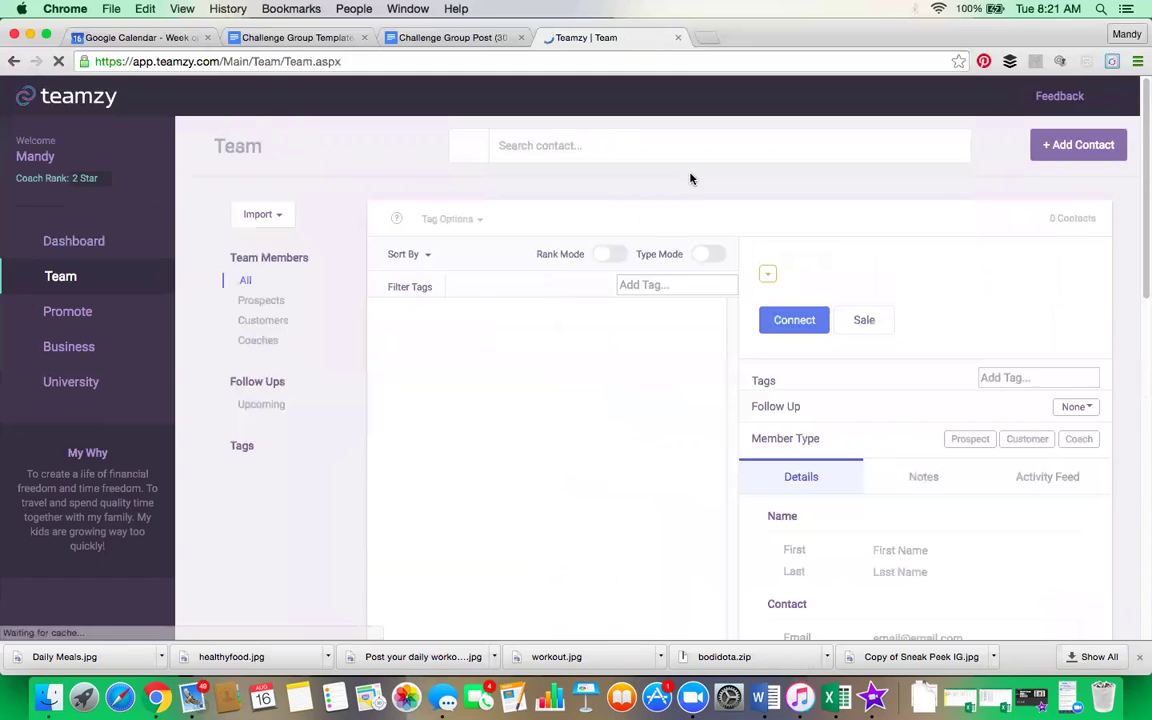
{"action": "left_click", "coordinate": [771, 274]}
{"action": "left_click", "coordinate": [781, 317]}
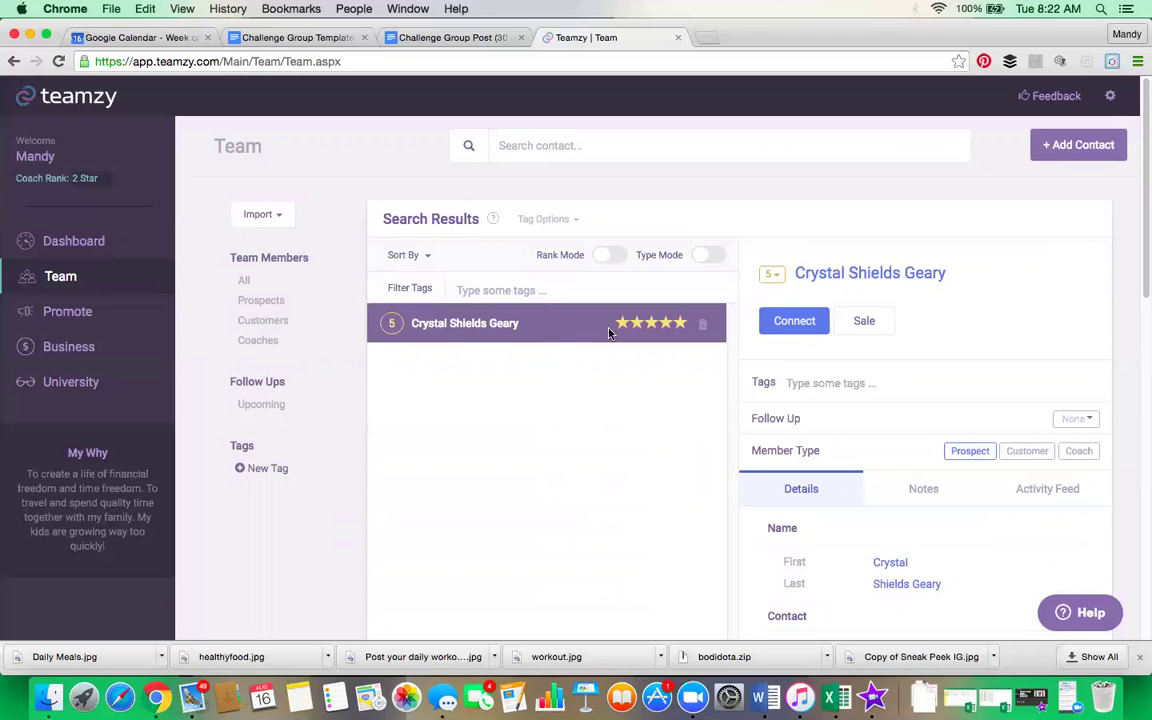
Step: Log a Facebook Message connect with a one-week follow-up, then make the contact a Customer
{"action": "left_click", "coordinate": [805, 324]}
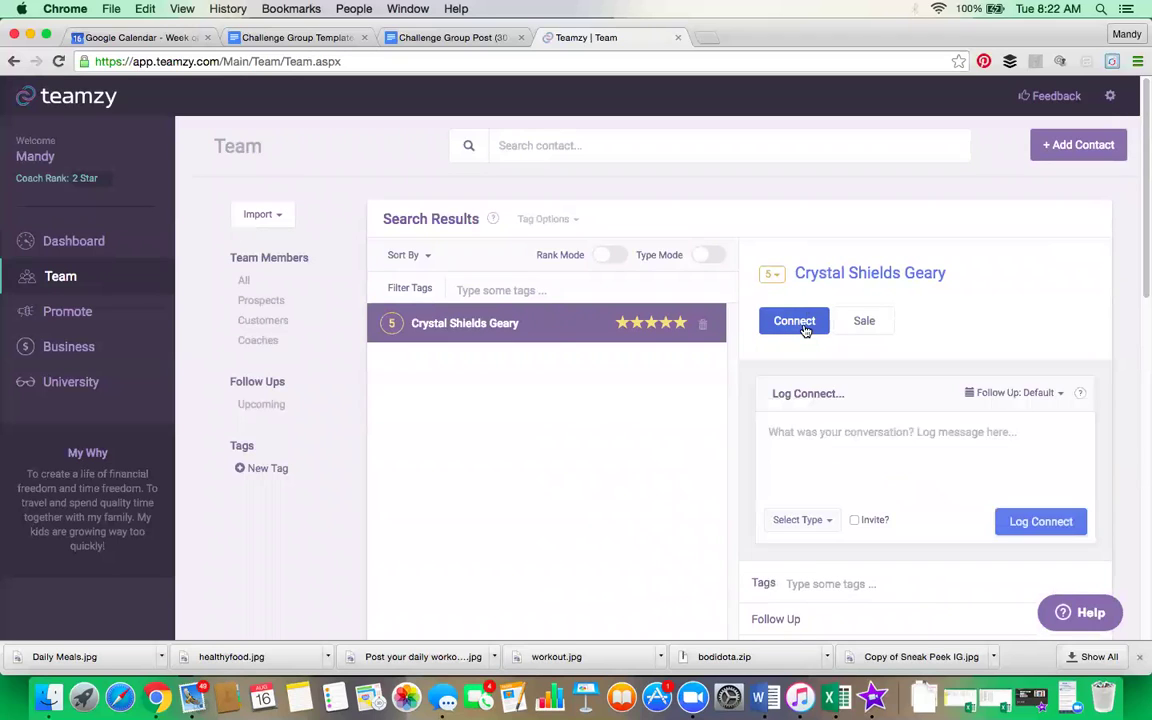
{"action": "scroll", "coordinate": [887, 386], "scroll_direction": "down", "scroll_amount": 2}
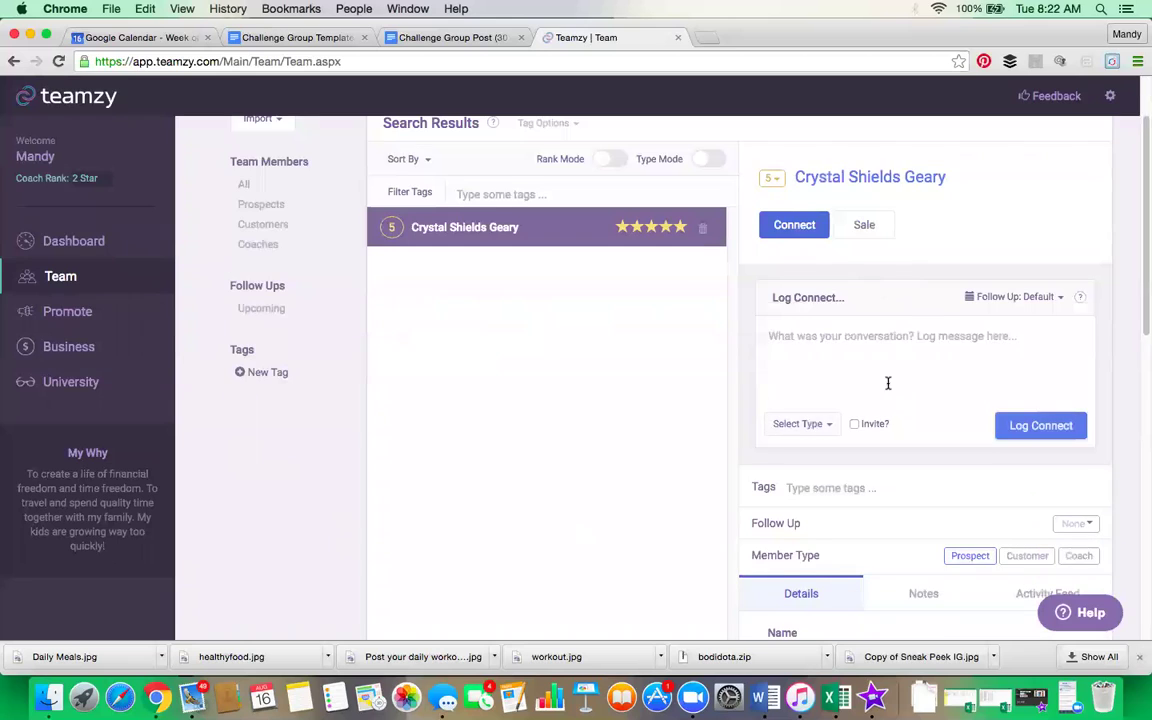
{"action": "left_click", "coordinate": [807, 427]}
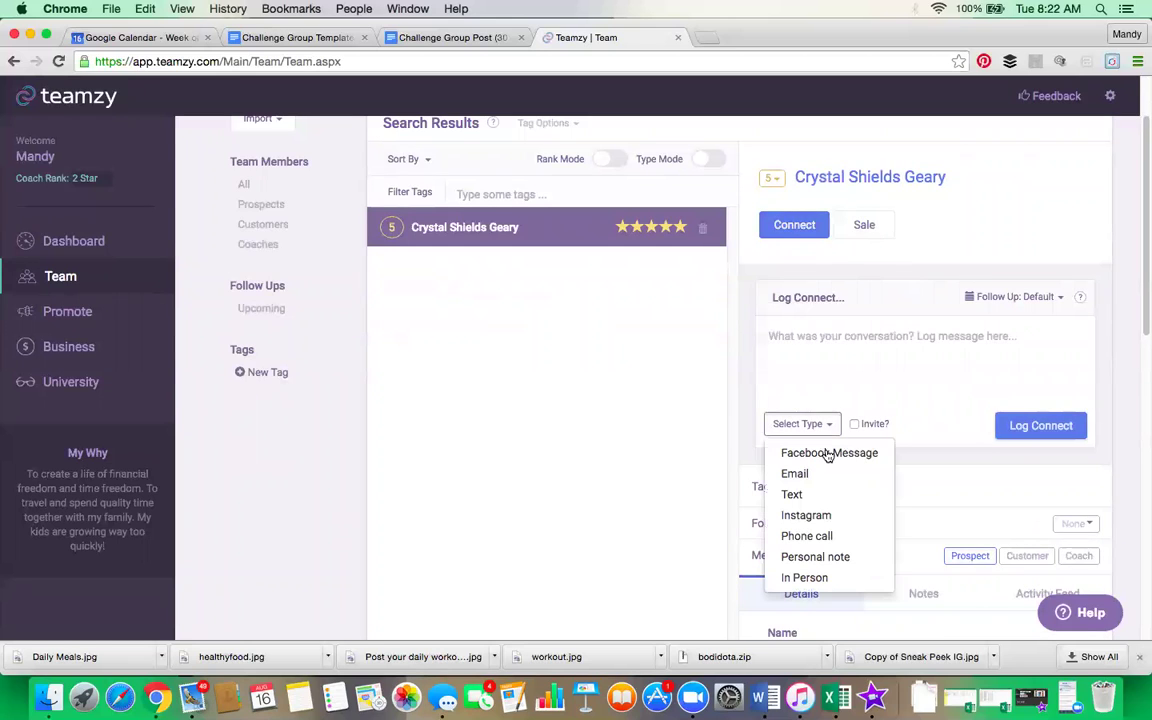
{"action": "left_click", "coordinate": [829, 455]}
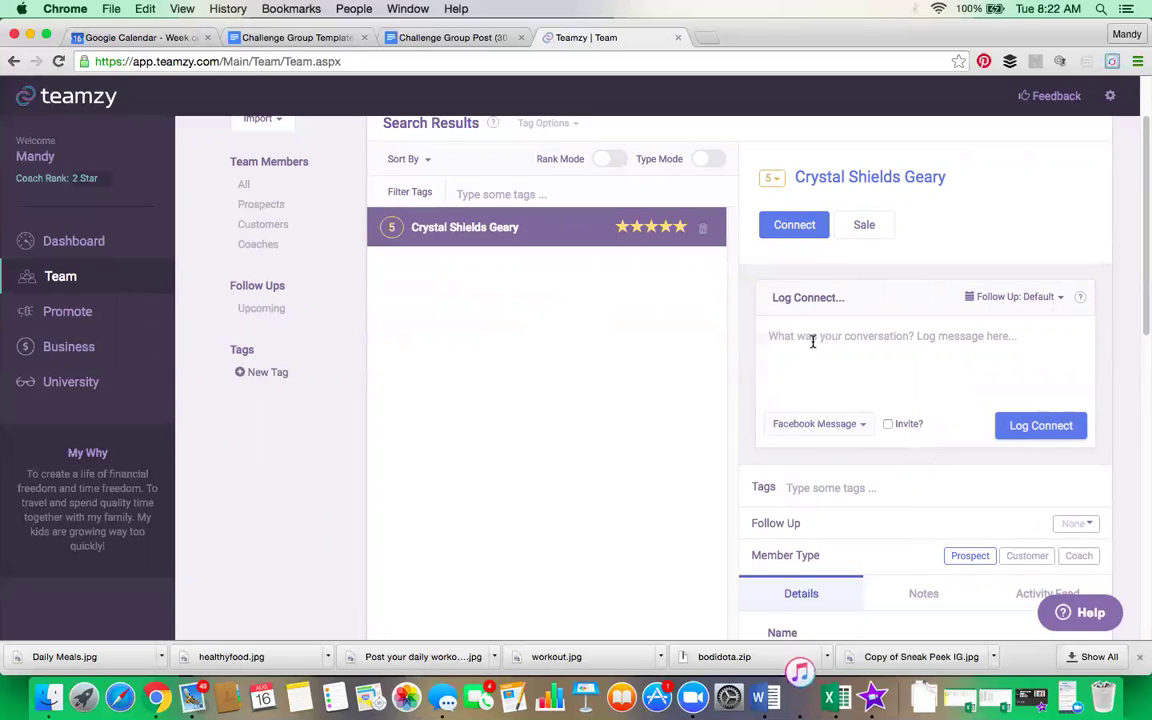
{"action": "left_click", "coordinate": [1056, 297]}
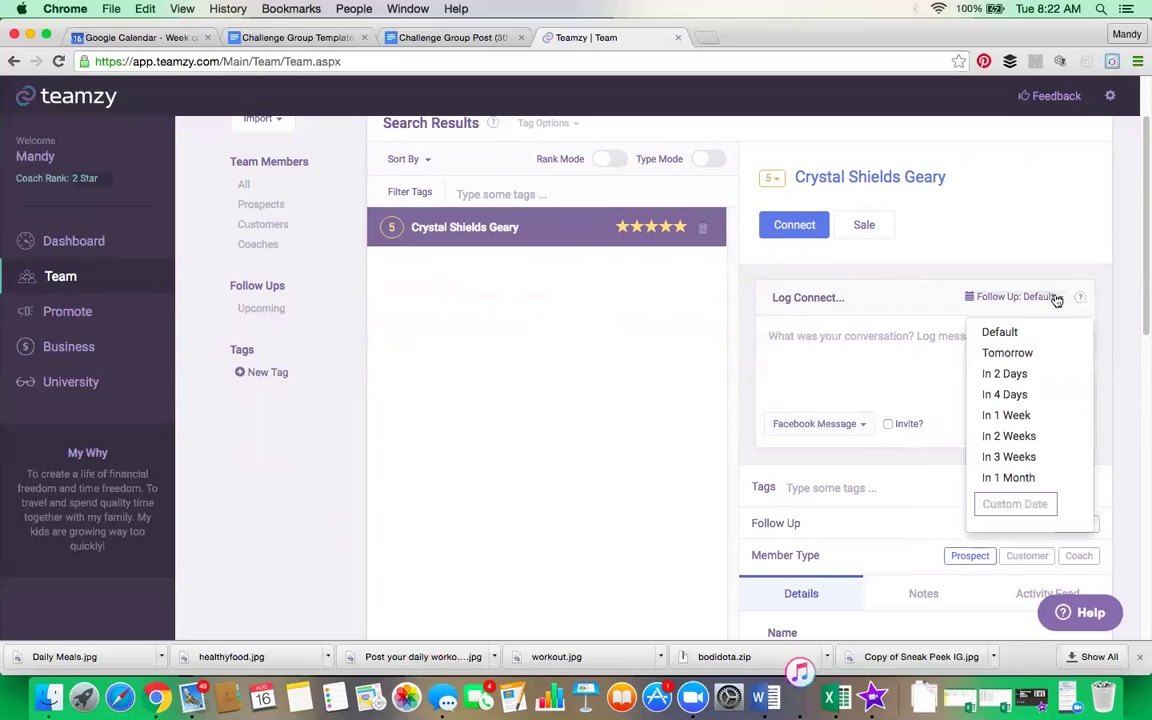
{"action": "left_click", "coordinate": [1052, 418]}
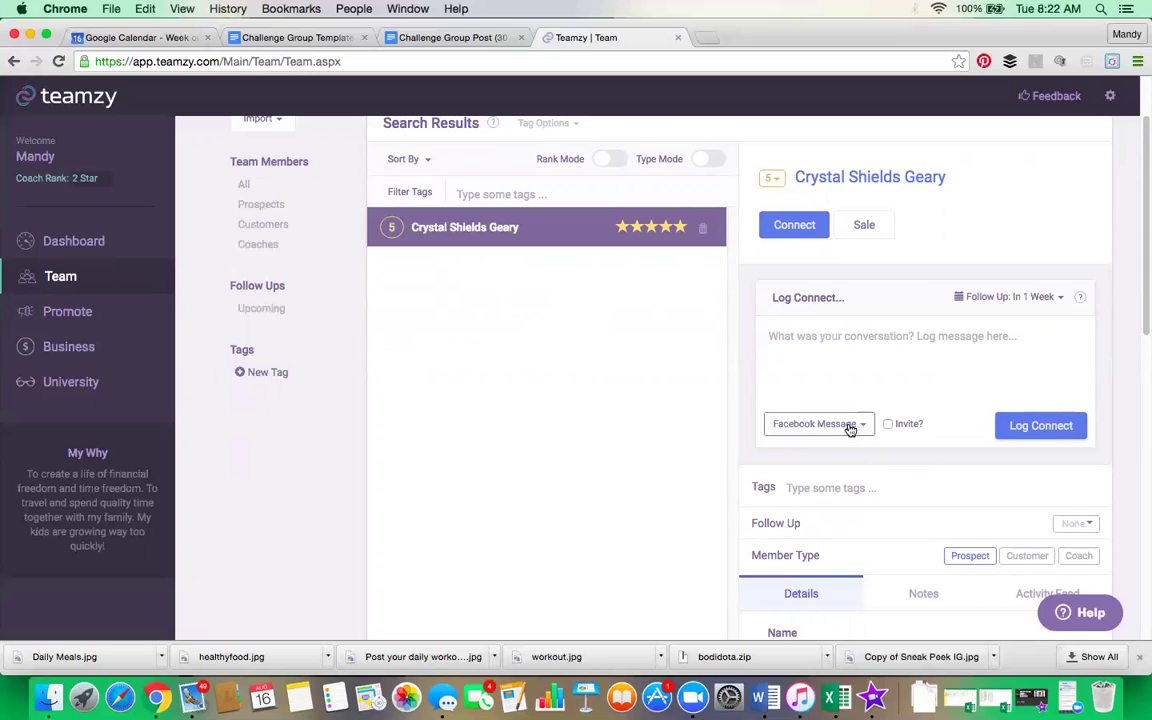
{"action": "left_click", "coordinate": [1036, 427]}
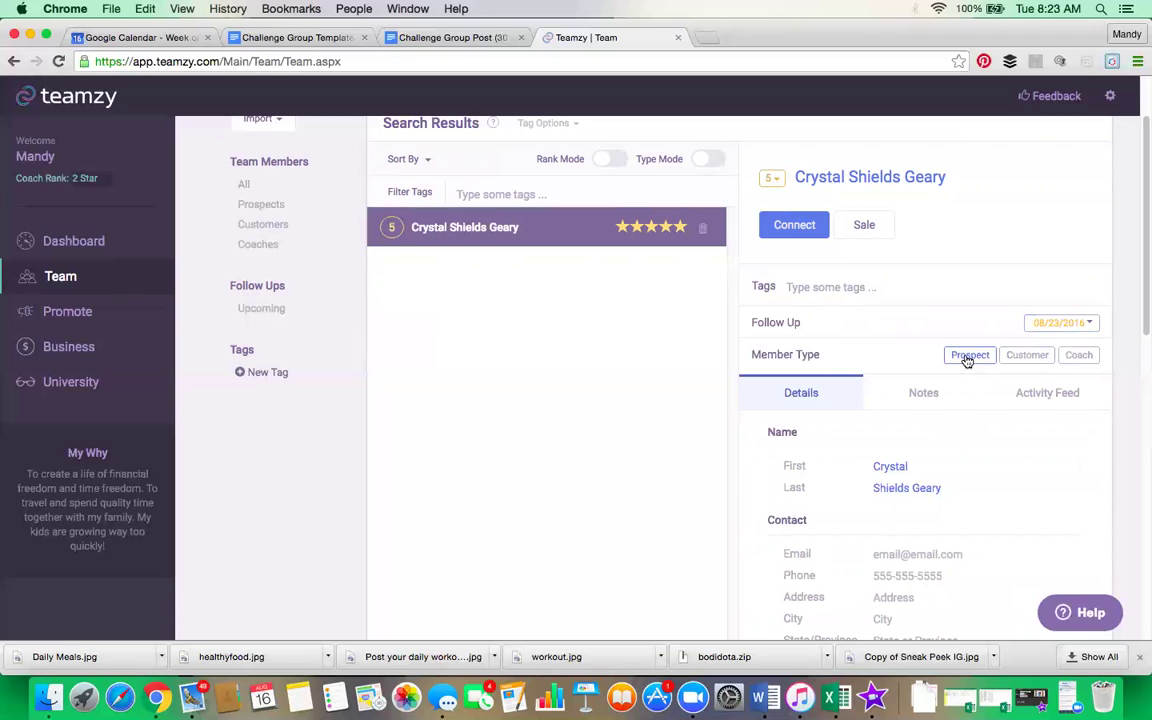
{"action": "left_click", "coordinate": [1030, 356]}
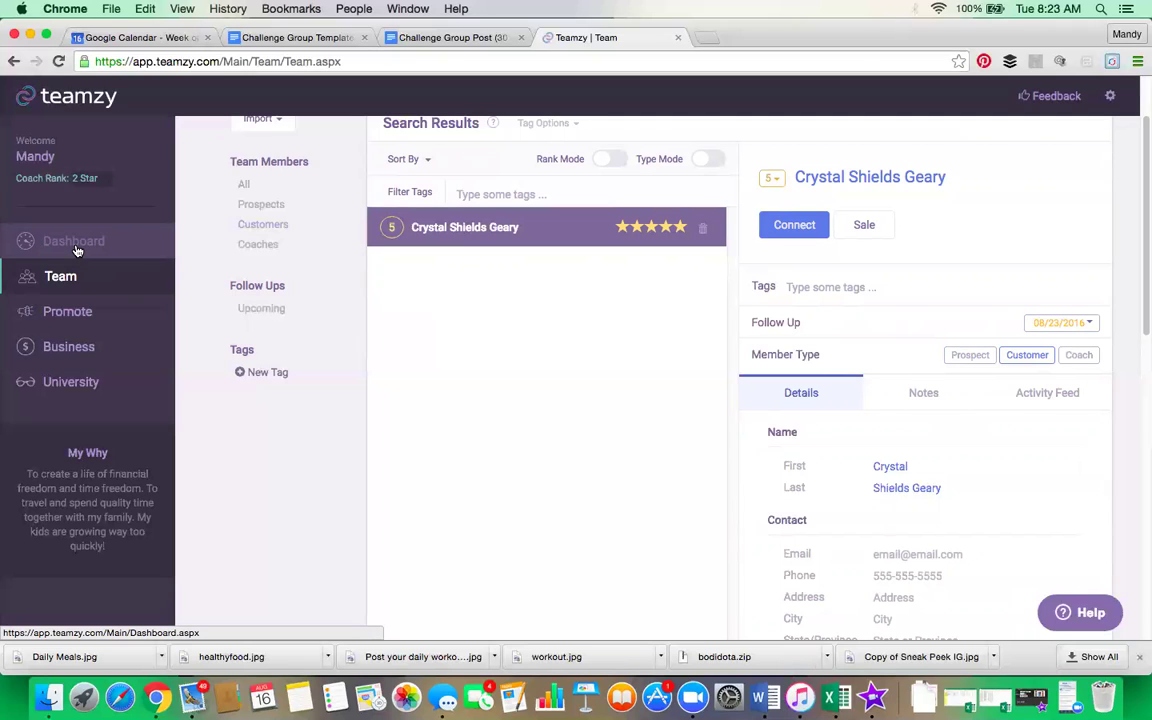
Step: Return to the Dashboard and show the contacts due for follow-up in Who's Up Next
{"action": "left_click", "coordinate": [76, 248]}
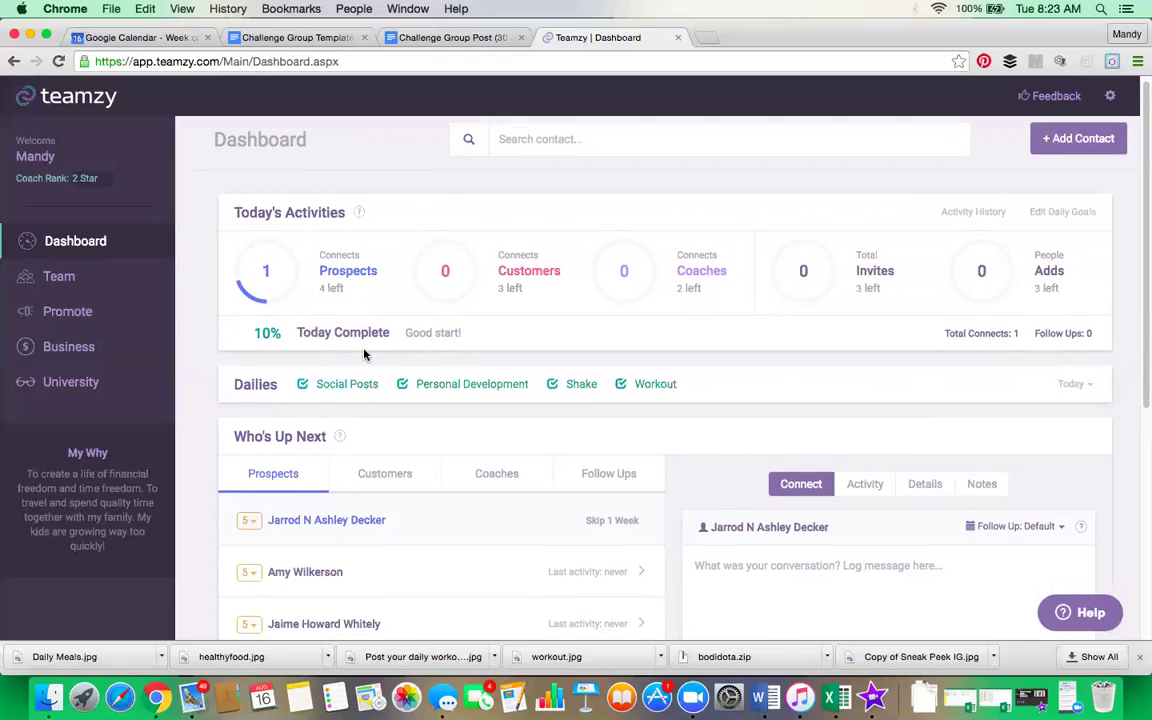
{"action": "scroll", "coordinate": [443, 388], "scroll_direction": "down", "scroll_amount": 2}
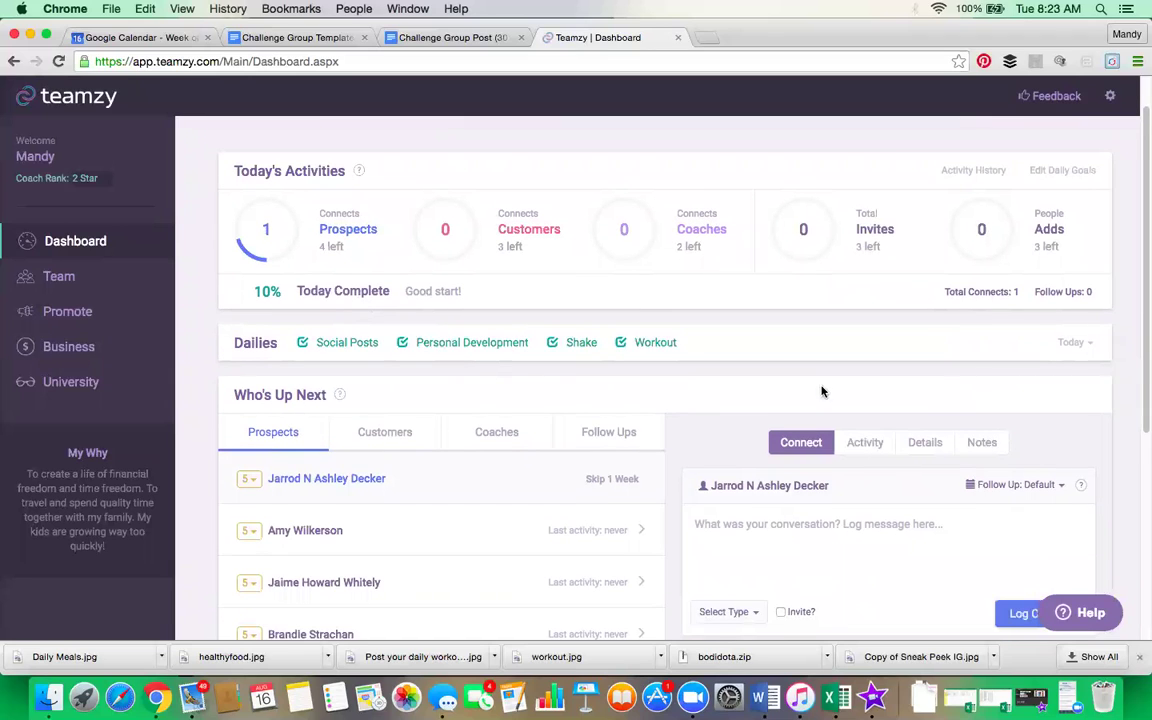
{"action": "left_click", "coordinate": [598, 439]}
{"action": "scroll", "coordinate": [483, 512], "scroll_direction": "down", "scroll_amount": 4}
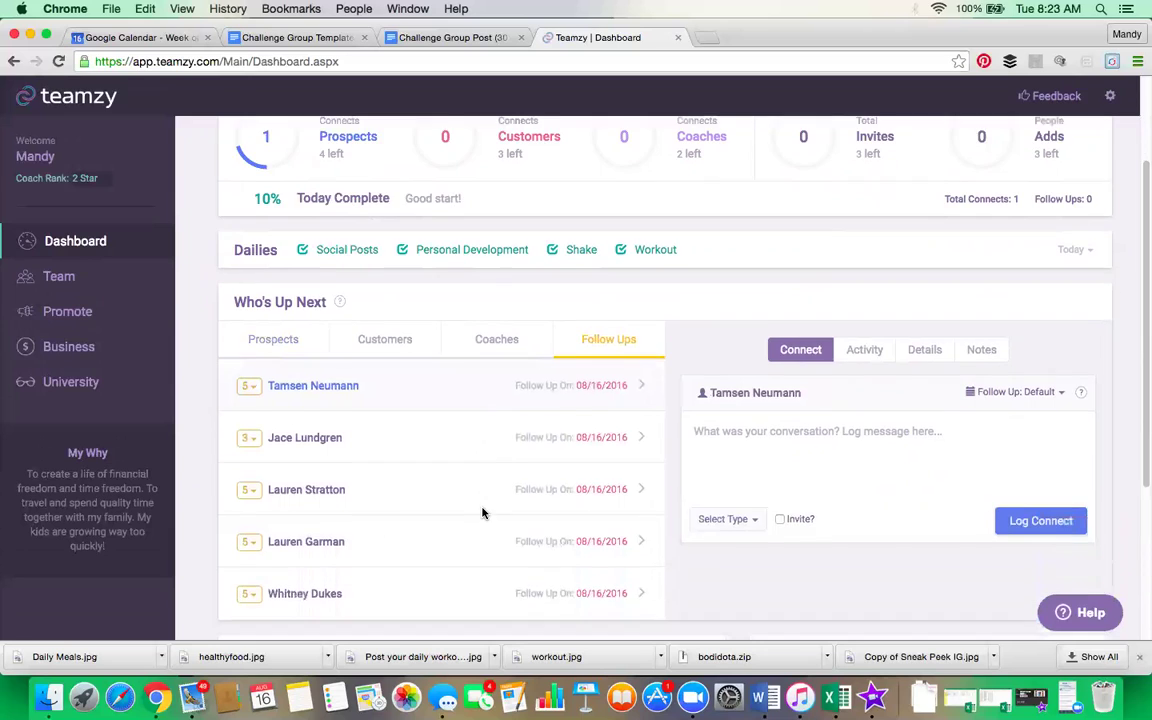
{"action": "scroll", "coordinate": [480, 512], "scroll_direction": "down", "scroll_amount": 1}
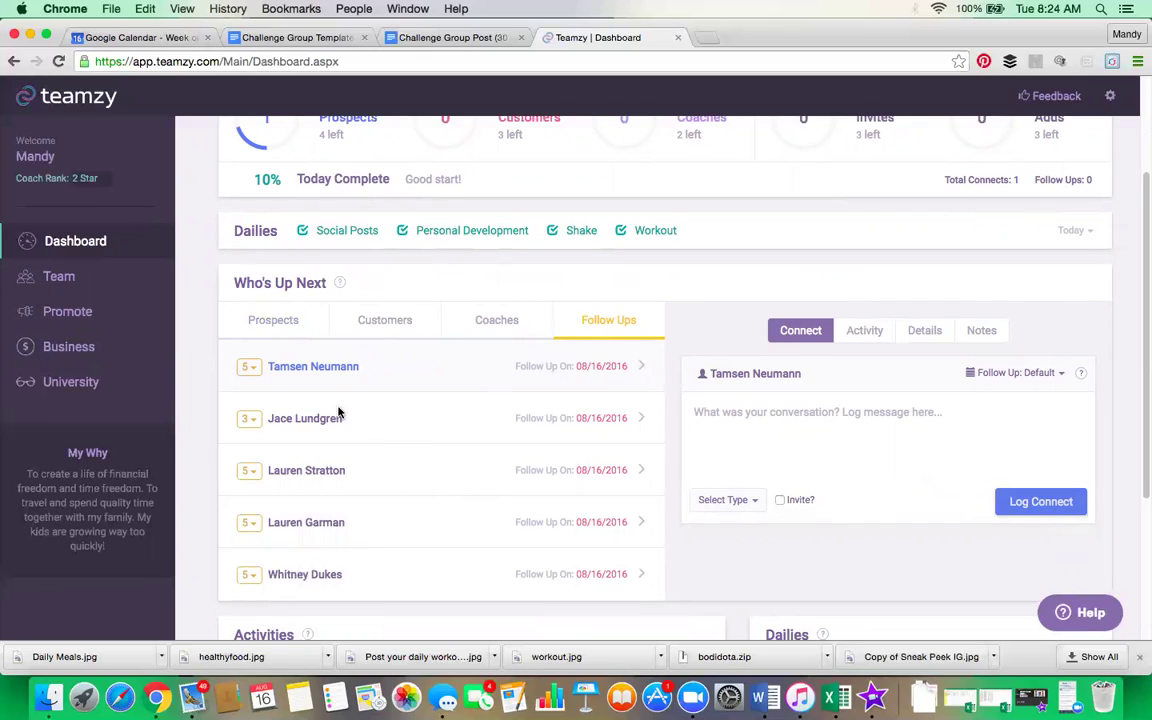
Step: Log a Facebook Message connect for the first follow-up contact with follow-up set to Tomorrow
{"action": "left_click", "coordinate": [712, 500]}
{"action": "left_click", "coordinate": [754, 530]}
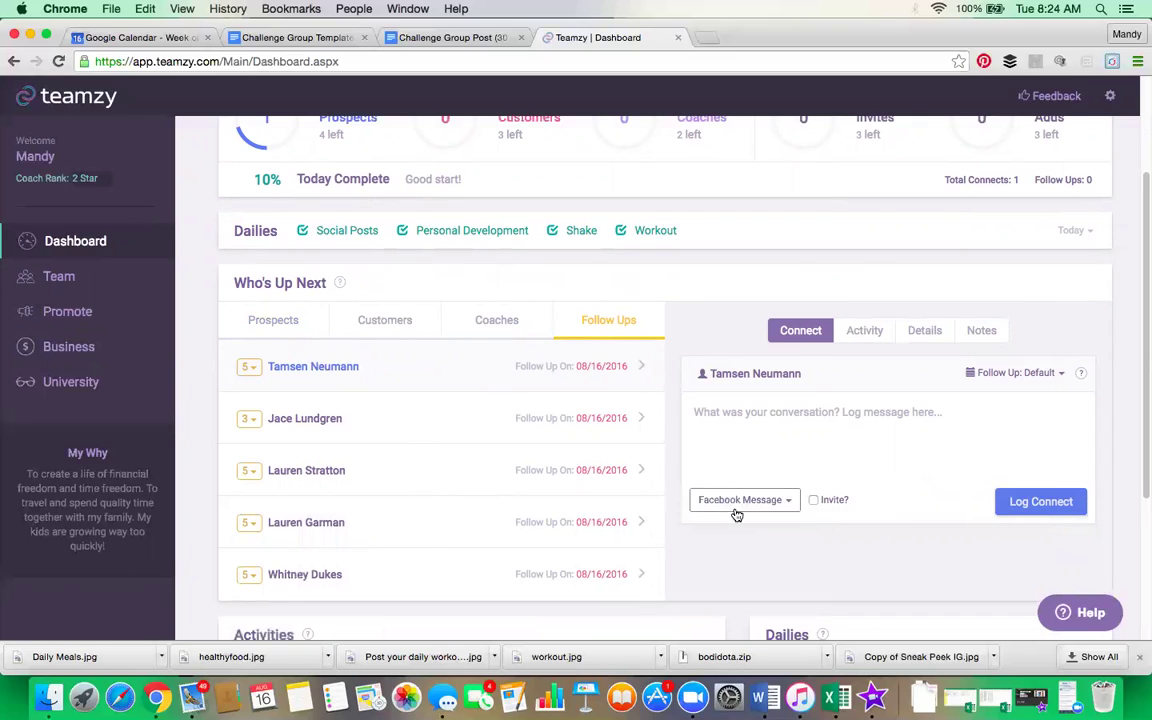
{"action": "left_click", "coordinate": [1038, 375]}
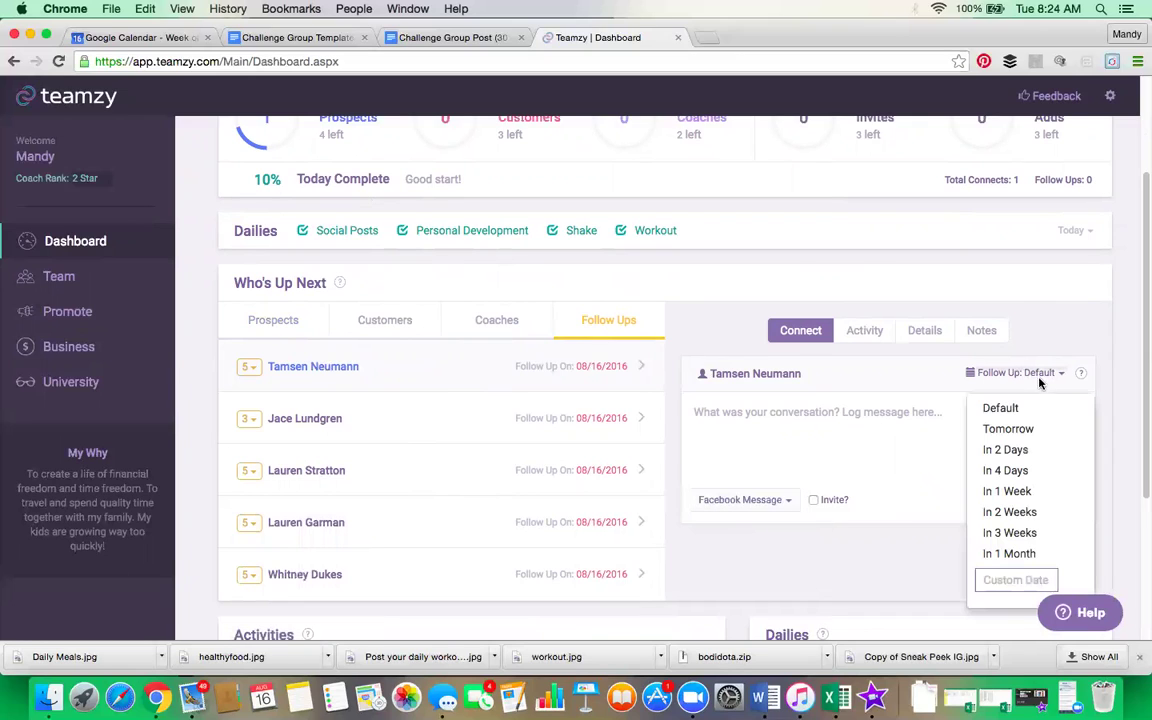
{"action": "left_click", "coordinate": [1040, 430]}
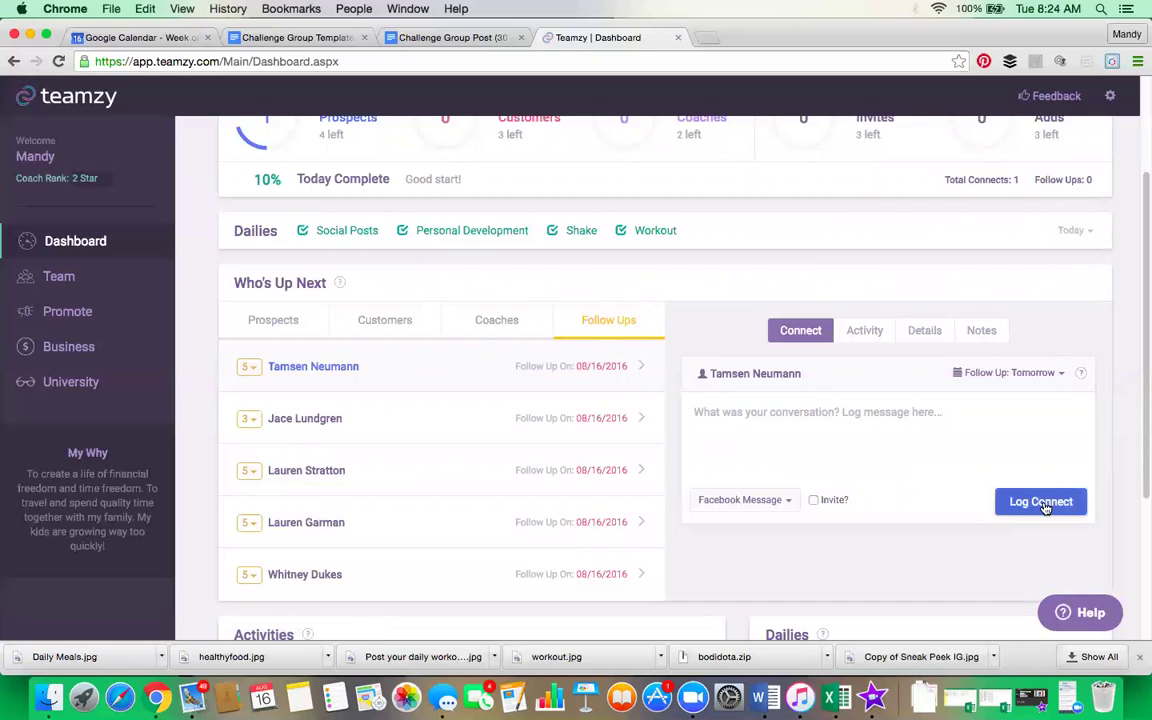
{"action": "left_click", "coordinate": [1041, 503]}
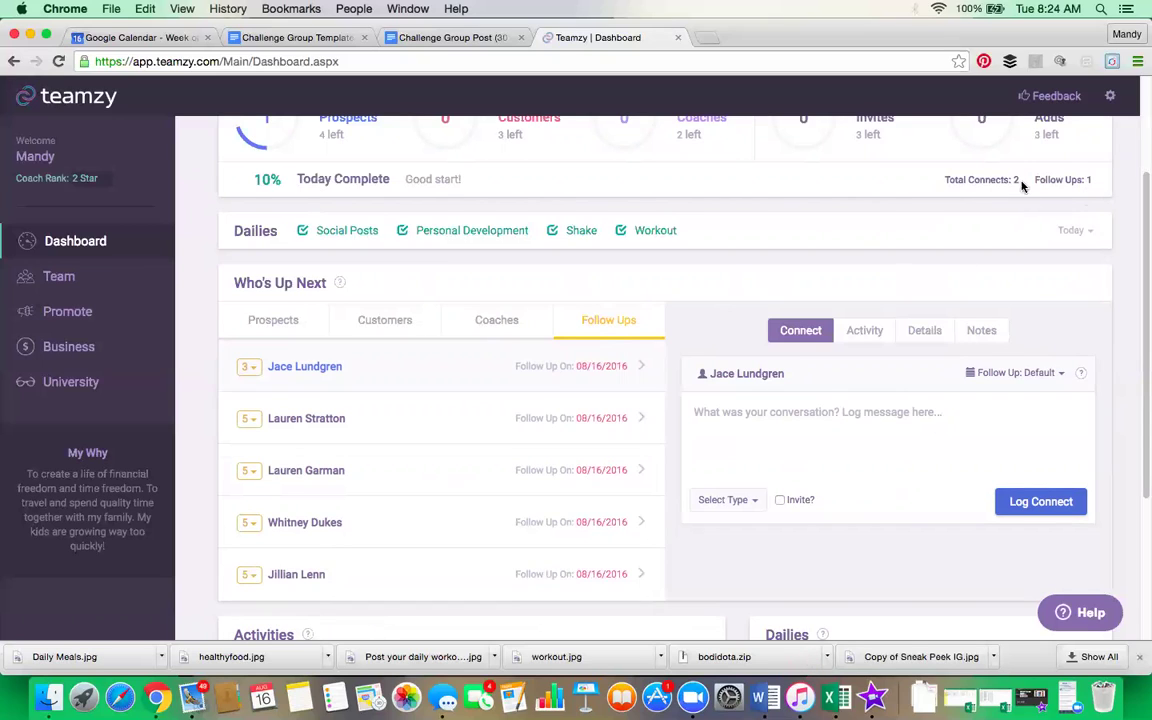
{"action": "scroll", "coordinate": [856, 326], "scroll_direction": "up", "scroll_amount": 3}
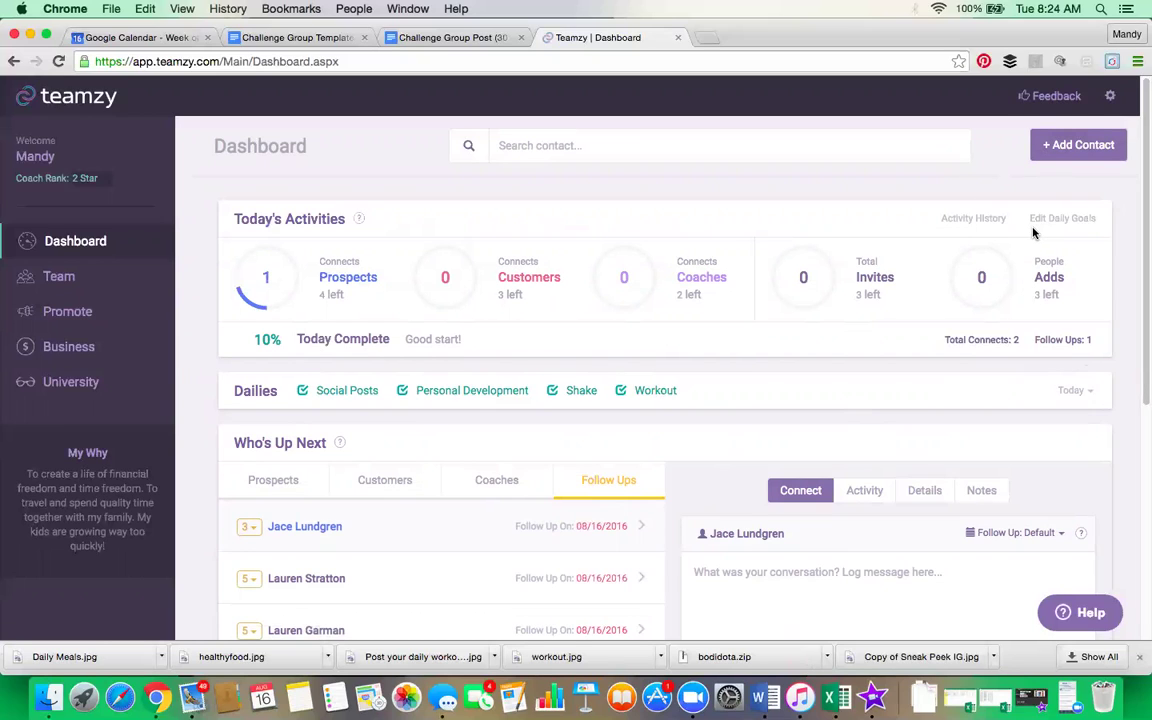
Step: Start a new Prospect contact form, then abandon it and reload the Dashboard
{"action": "left_click", "coordinate": [1076, 148]}
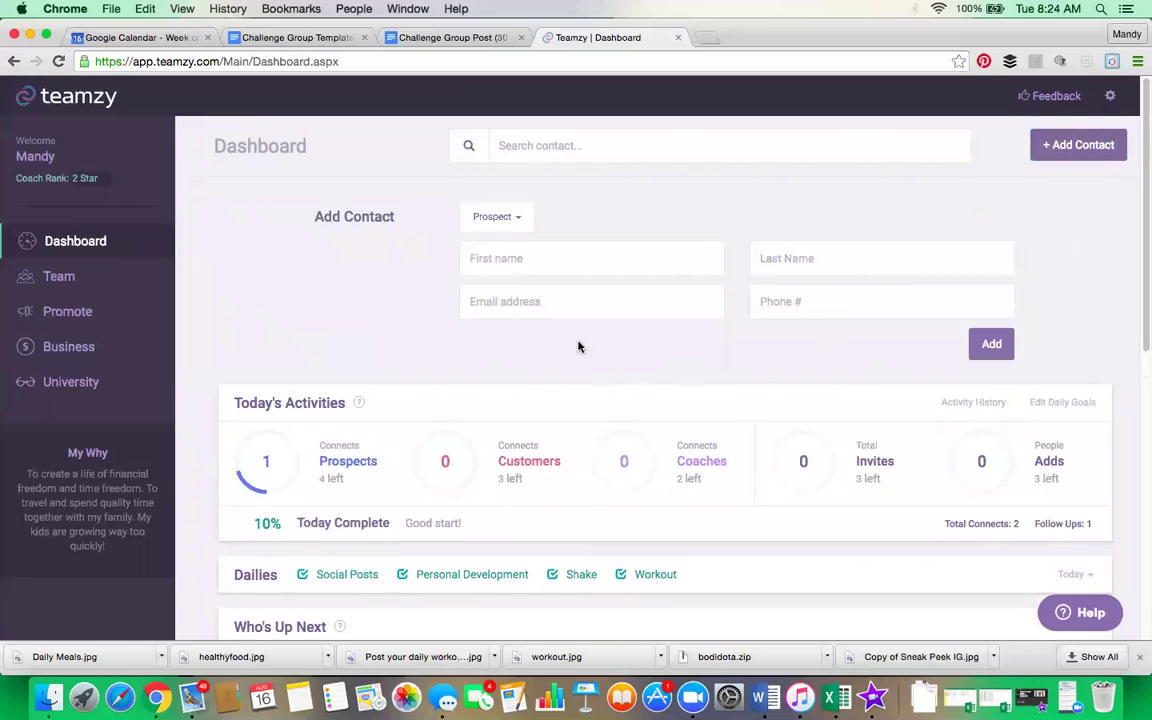
{"action": "left_click", "coordinate": [512, 222]}
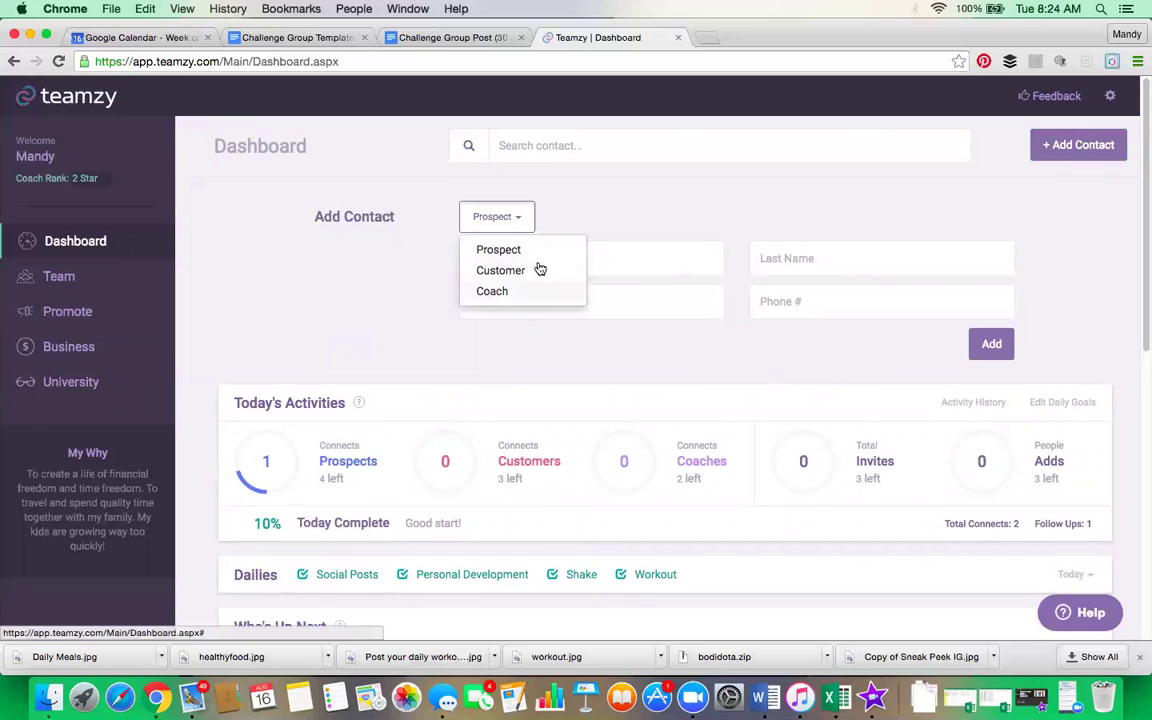
{"action": "left_click", "coordinate": [609, 214]}
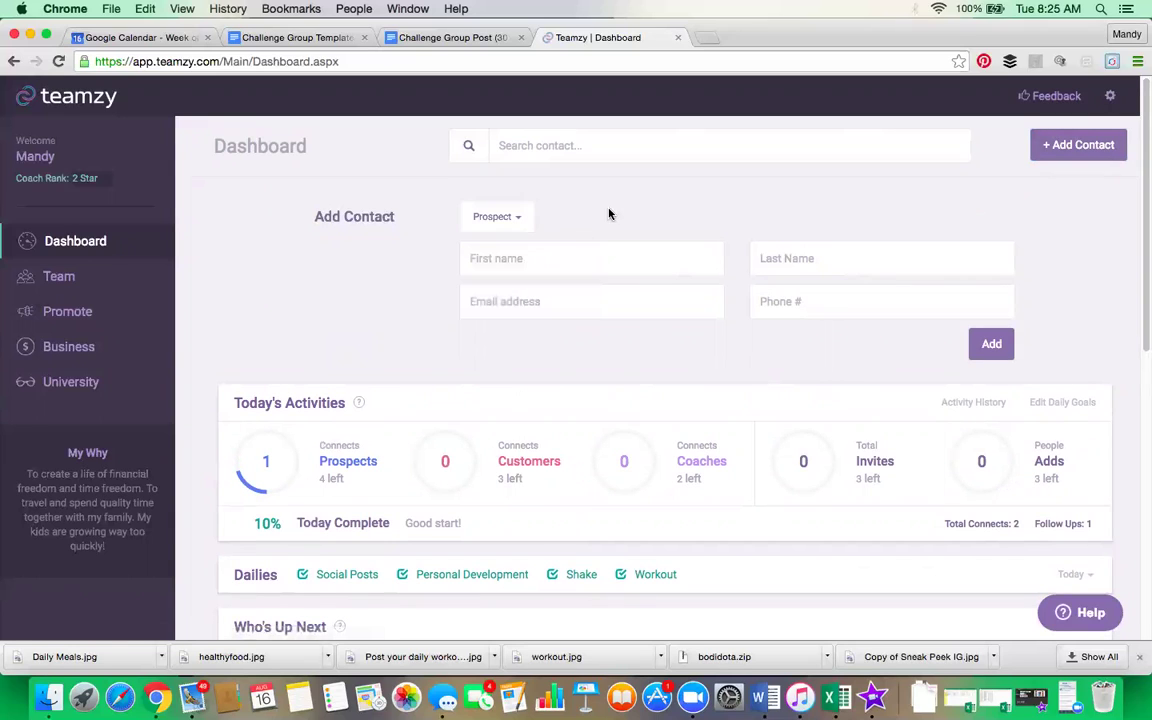
{"action": "left_click", "coordinate": [537, 261]}
{"action": "left_click", "coordinate": [90, 240]}
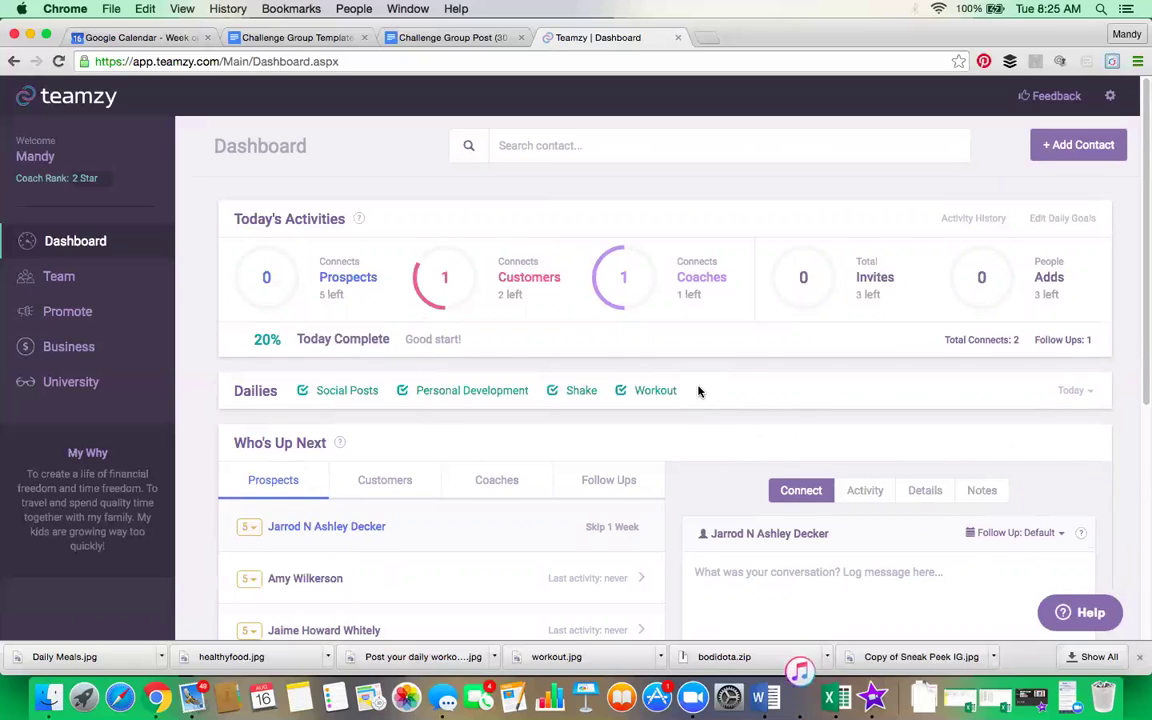
Step: Skip the first prospect in Who's Up Next for one week
{"action": "scroll", "coordinate": [430, 320], "scroll_direction": "down", "scroll_amount": 3}
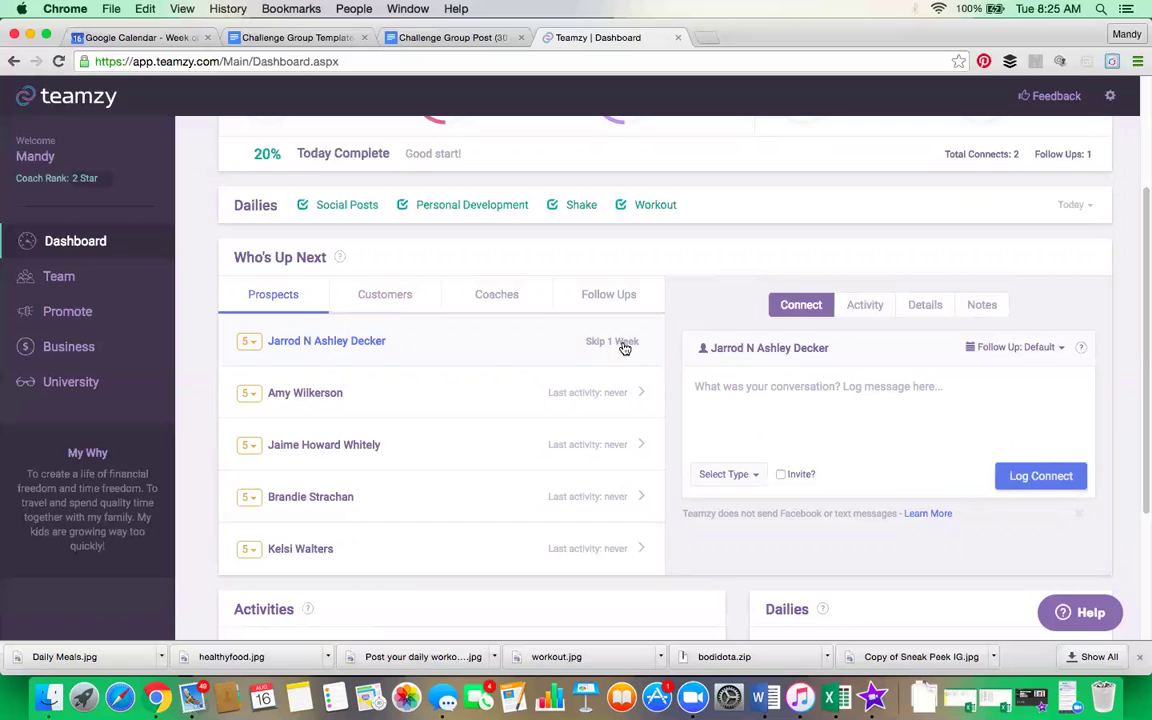
{"action": "left_click", "coordinate": [620, 346]}
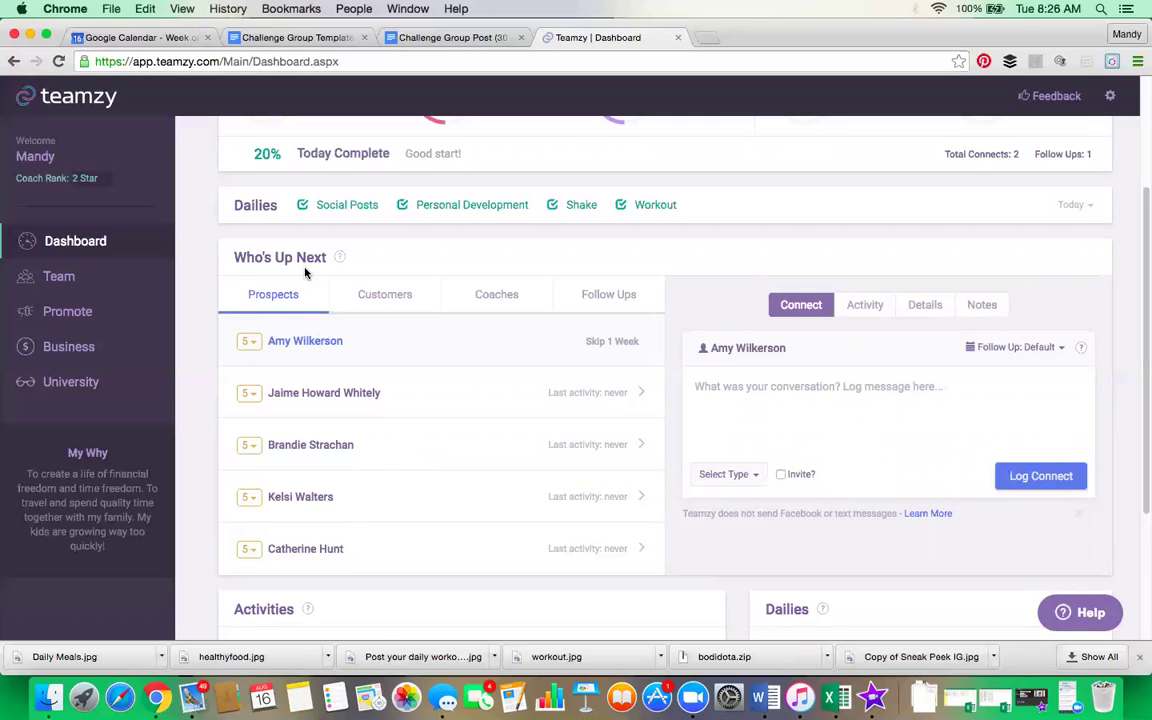
{"action": "left_click", "coordinate": [390, 298]}
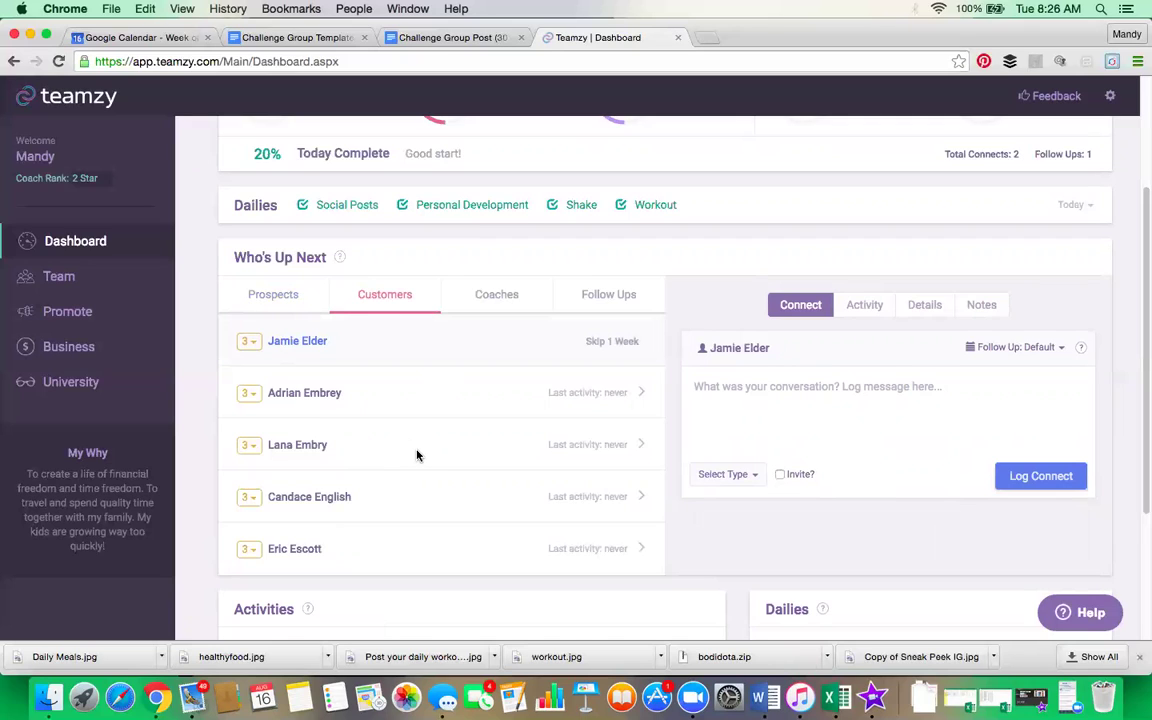
{"action": "scroll", "coordinate": [415, 453], "scroll_direction": "up", "scroll_amount": 4}
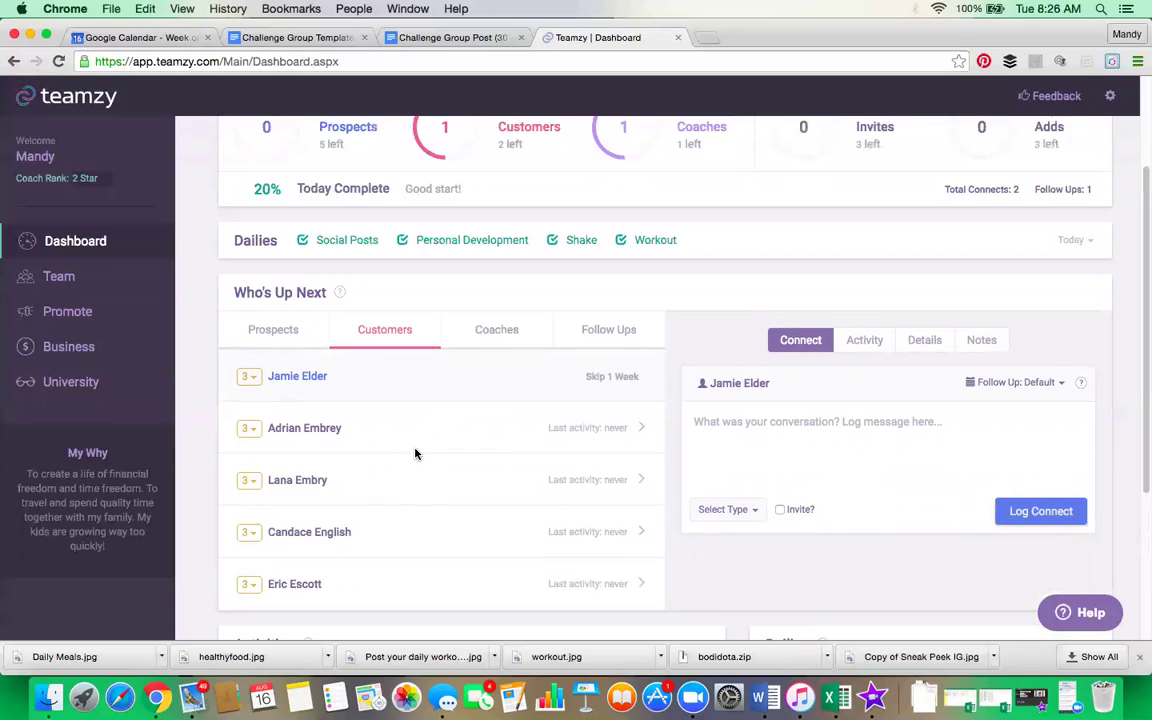
{"action": "left_click", "coordinate": [640, 149]}
{"action": "type", "text": "gwend"}
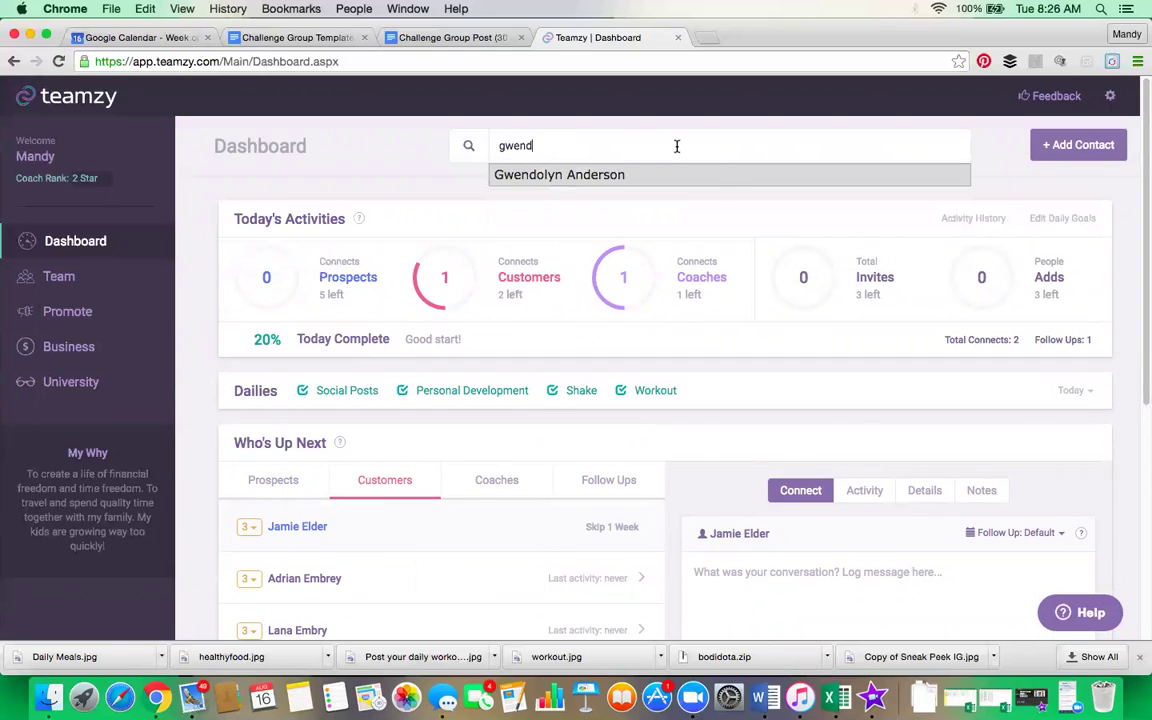
{"action": "left_click", "coordinate": [712, 180]}
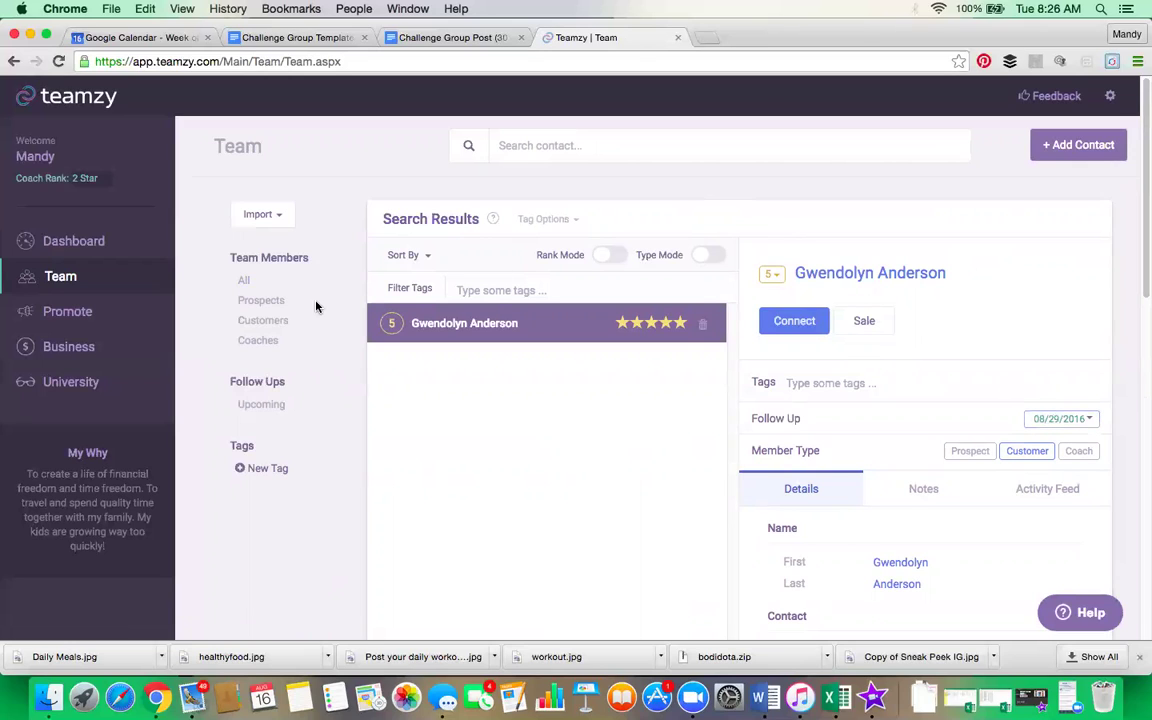
{"action": "left_click", "coordinate": [82, 250]}
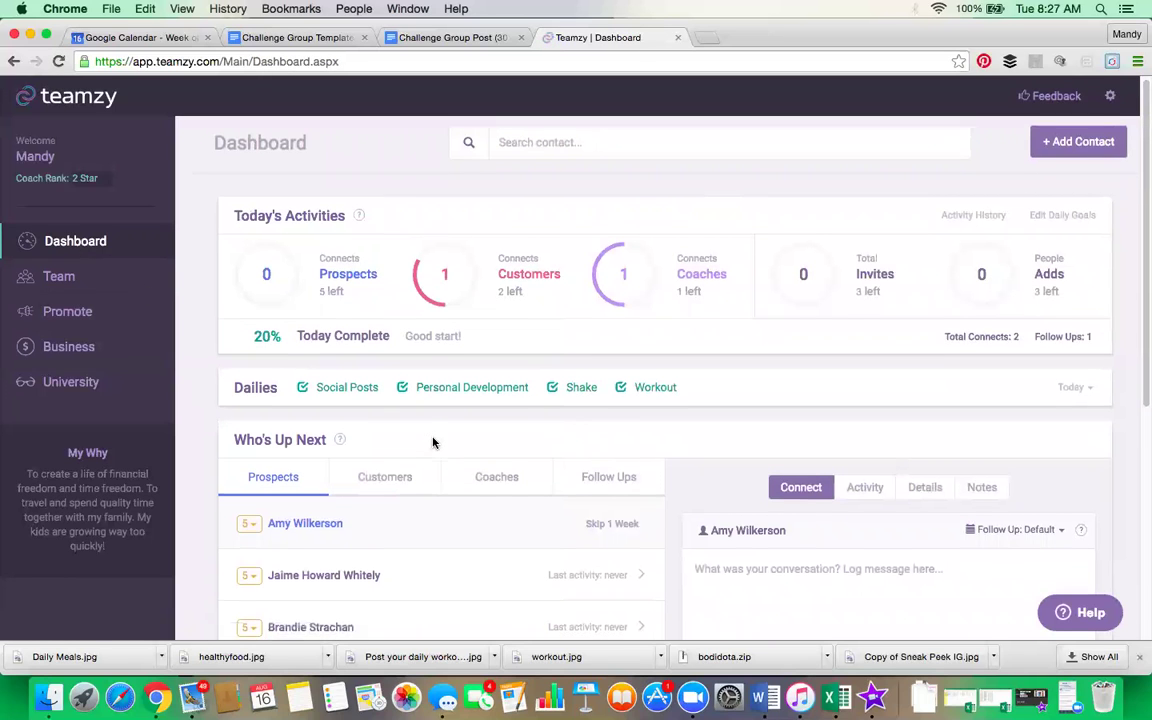
{"action": "scroll", "coordinate": [432, 442], "scroll_direction": "down", "scroll_amount": 1}
{"action": "left_click", "coordinate": [511, 455]}
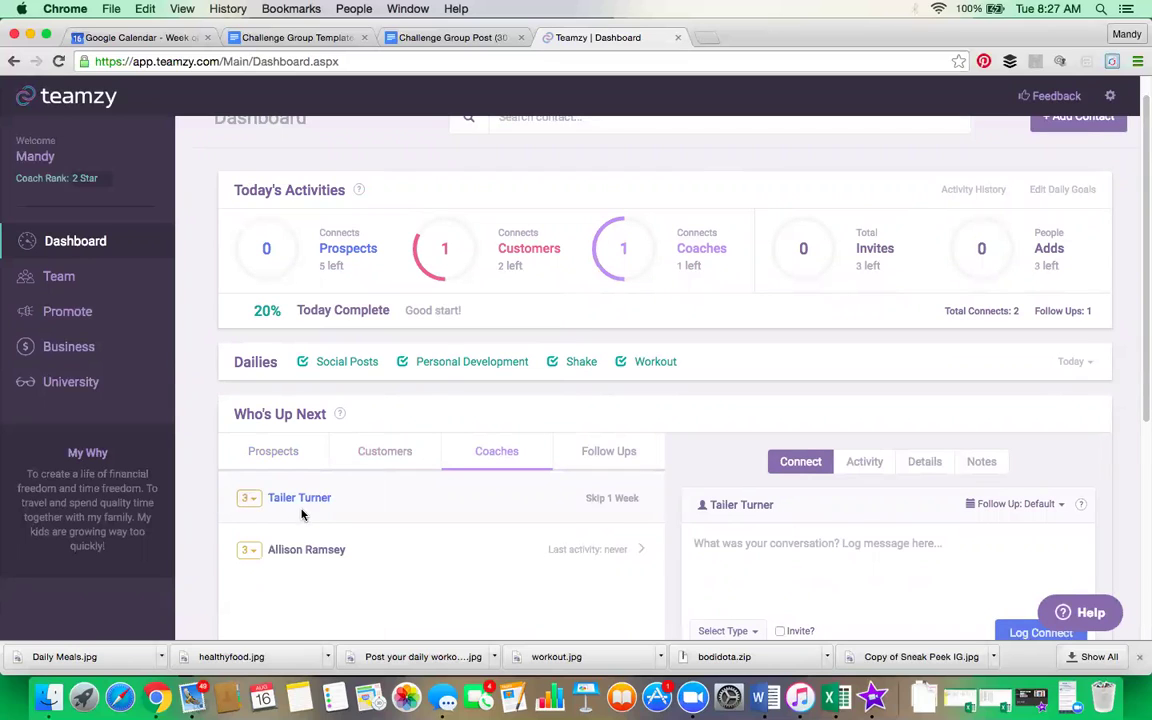
{"action": "left_click", "coordinate": [627, 453]}
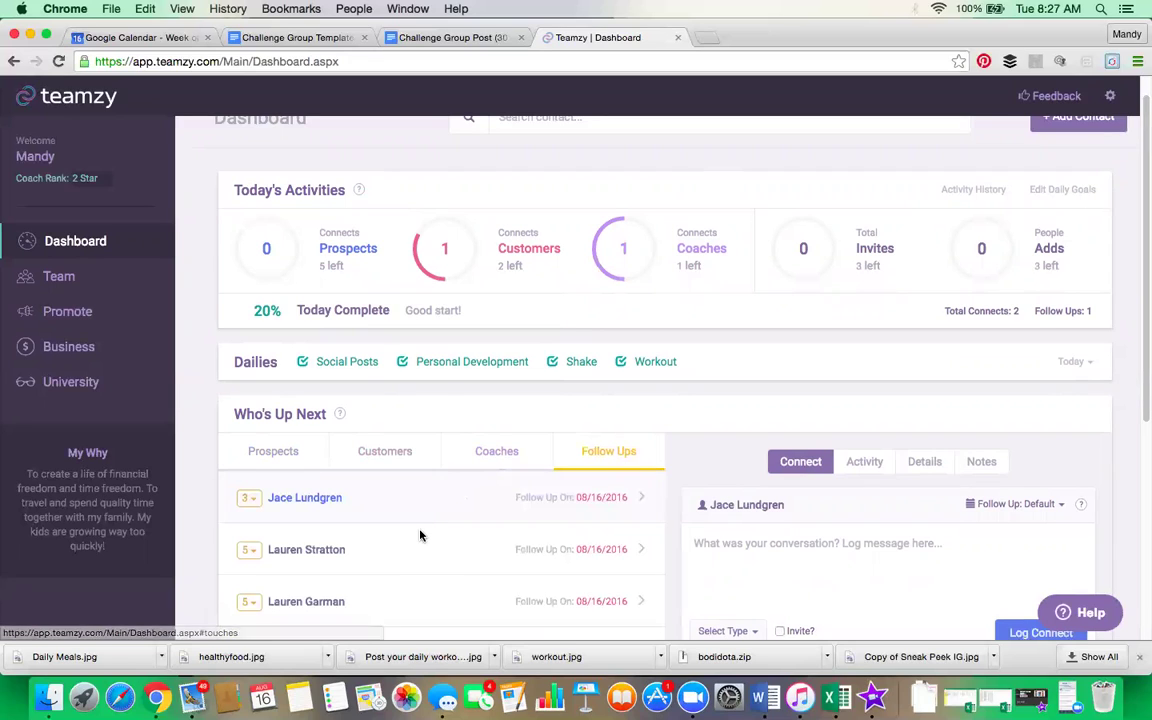
{"action": "scroll", "coordinate": [422, 535], "scroll_direction": "down", "scroll_amount": 2}
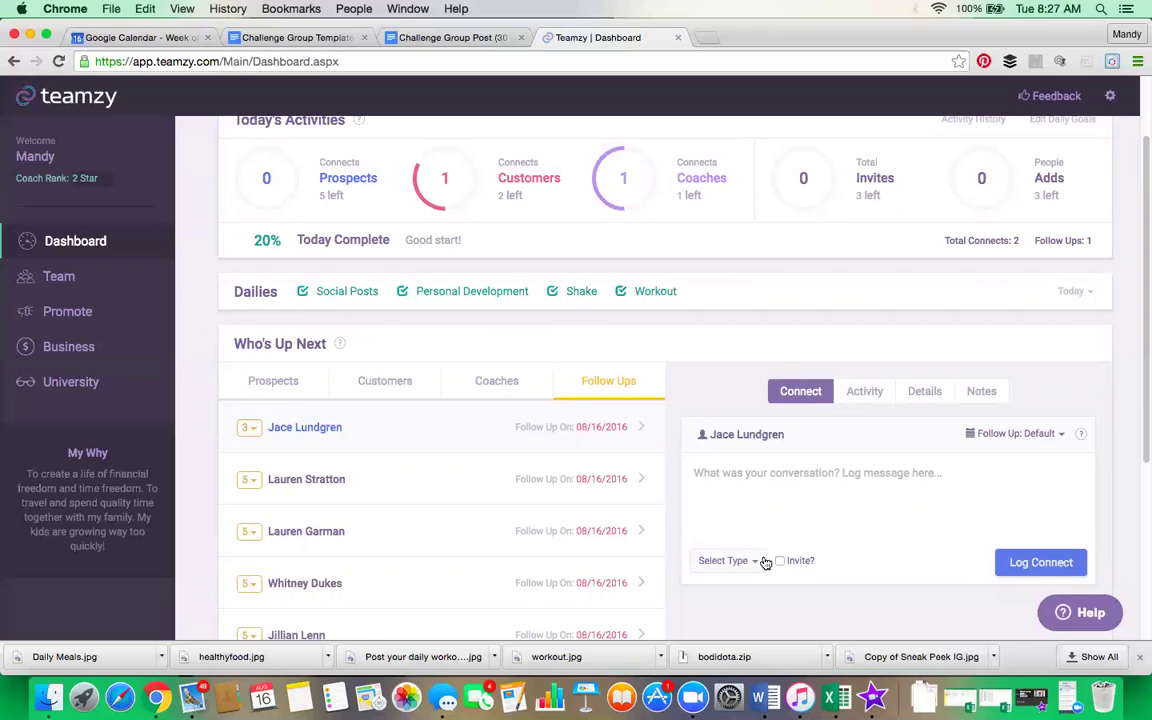
{"action": "scroll", "coordinate": [600, 458], "scroll_direction": "down", "scroll_amount": 1}
{"action": "scroll", "coordinate": [315, 490], "scroll_direction": "down", "scroll_amount": 3}
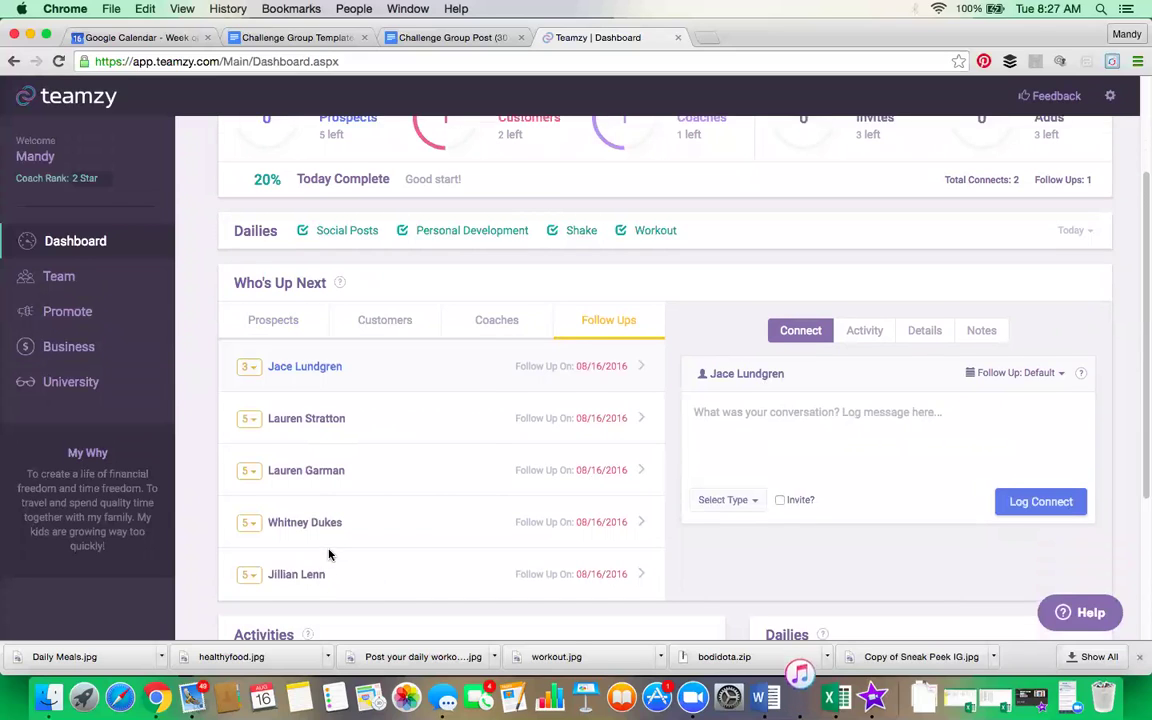
{"action": "left_click", "coordinate": [308, 548]}
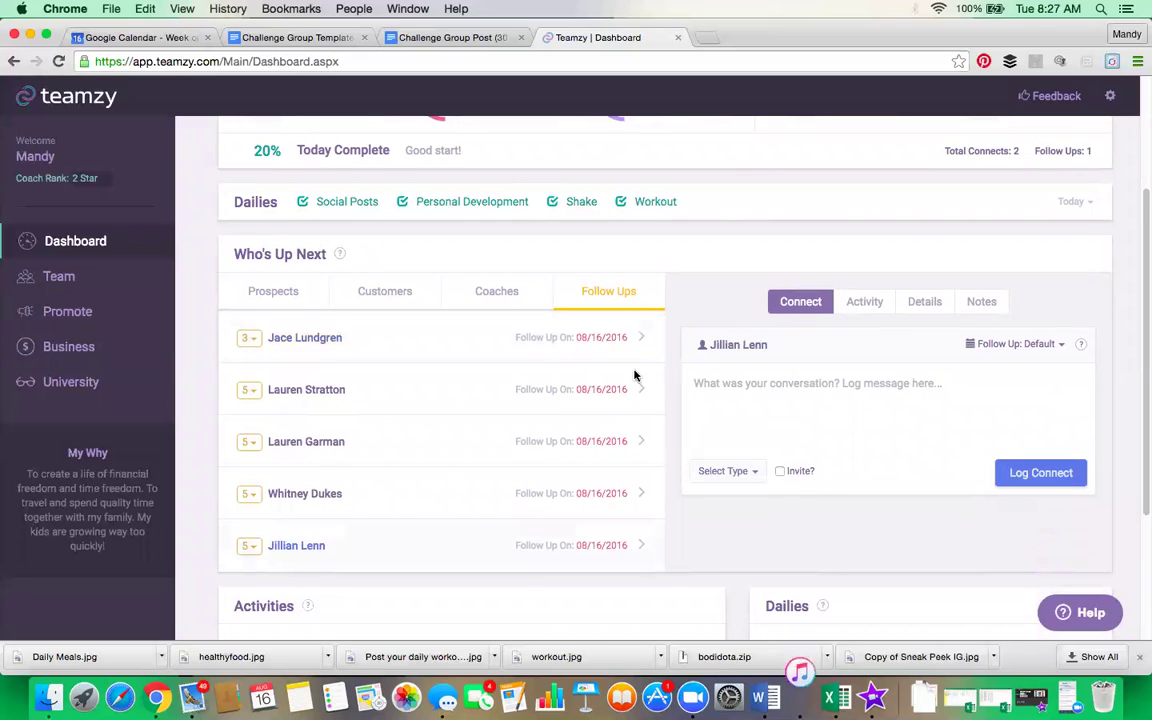
{"action": "left_click", "coordinate": [285, 298]}
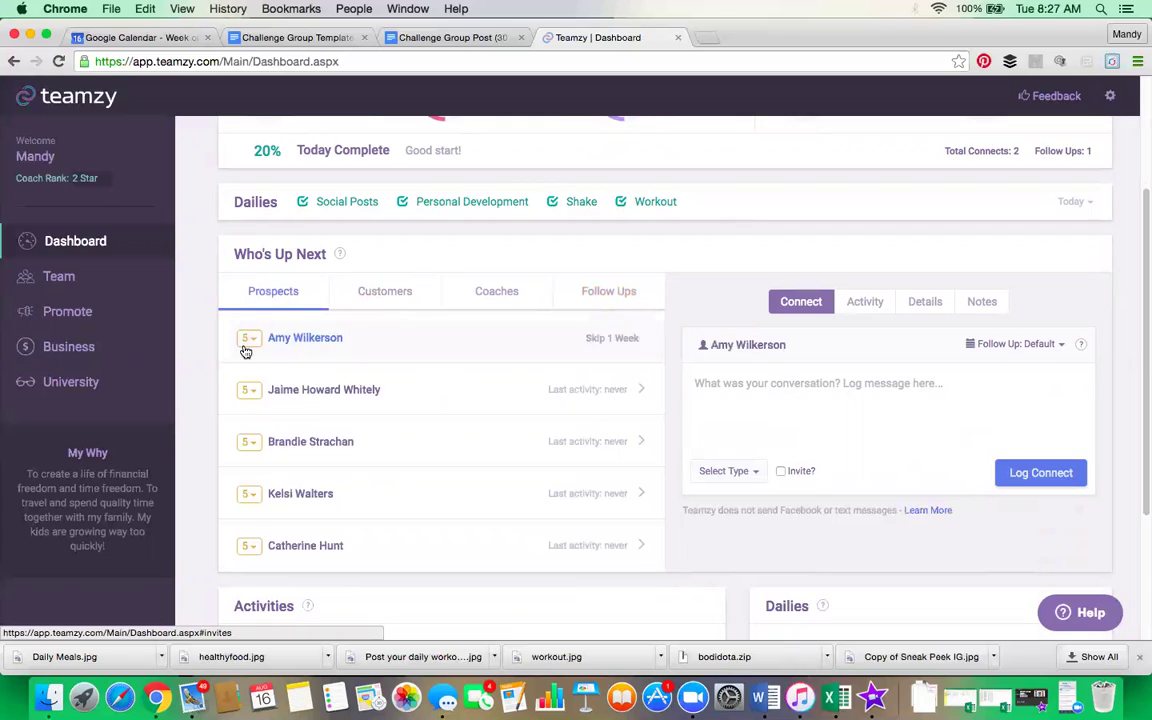
Step: Select the fourth prospect and log a Facebook Message connect marked as an invite
{"action": "left_click", "coordinate": [308, 492]}
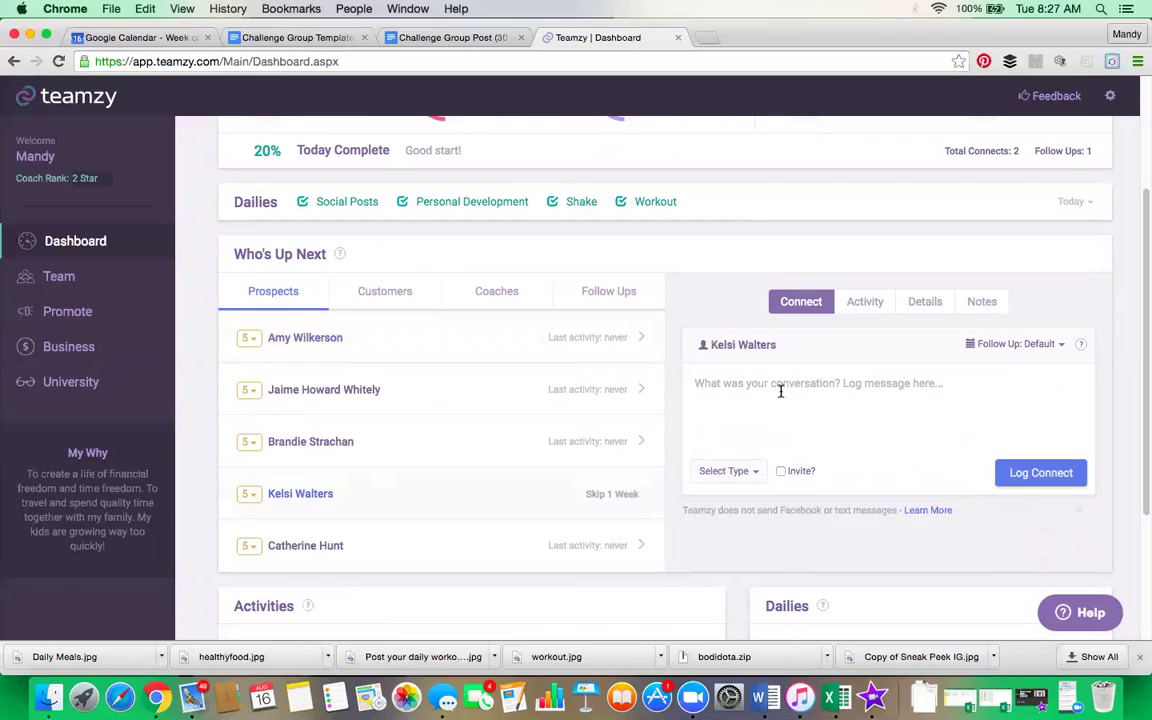
{"action": "left_click", "coordinate": [760, 472]}
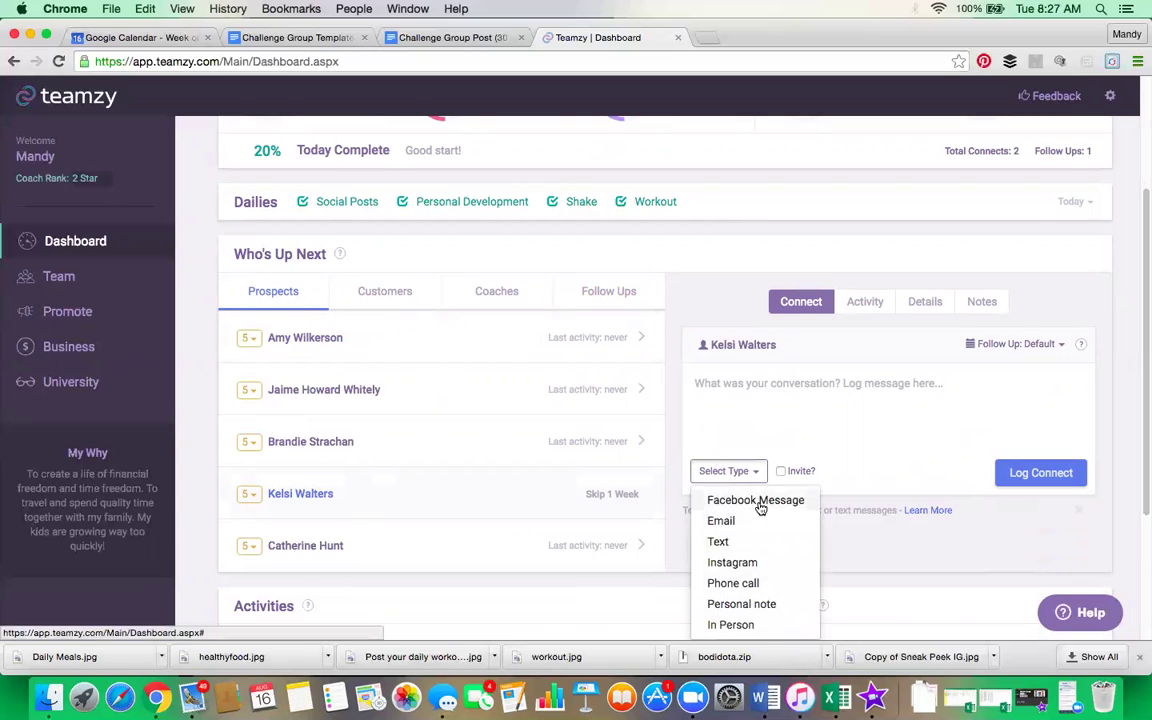
{"action": "left_click", "coordinate": [758, 502]}
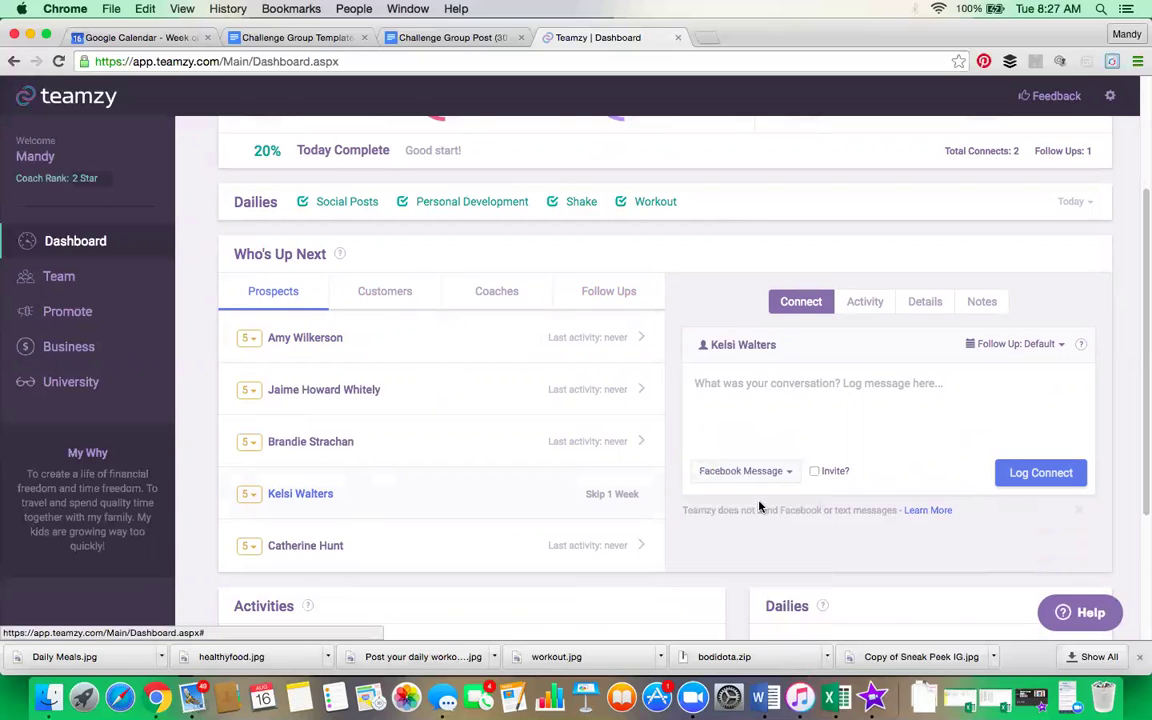
{"action": "left_click", "coordinate": [814, 472]}
{"action": "left_click", "coordinate": [888, 474]}
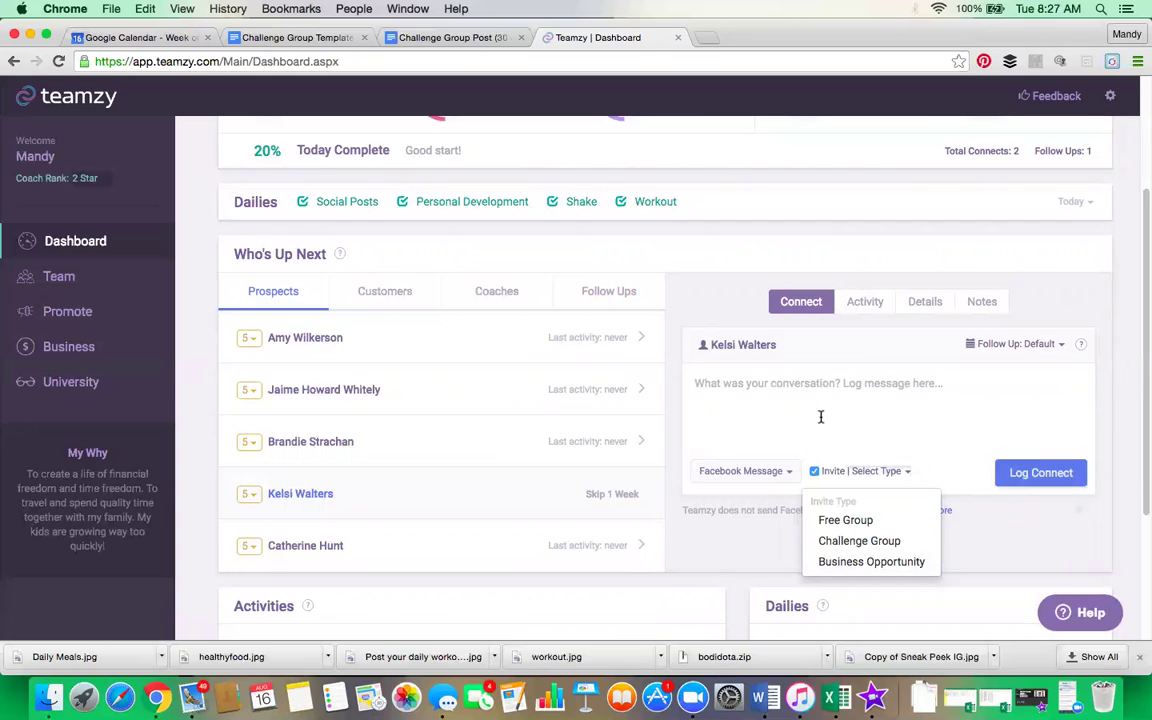
Step: Keep the Default follow-up and untick the Invite option on the connect
{"action": "scroll", "coordinate": [886, 372], "scroll_direction": "down", "scroll_amount": 1}
{"action": "scroll", "coordinate": [886, 372], "scroll_direction": "up", "scroll_amount": 4}
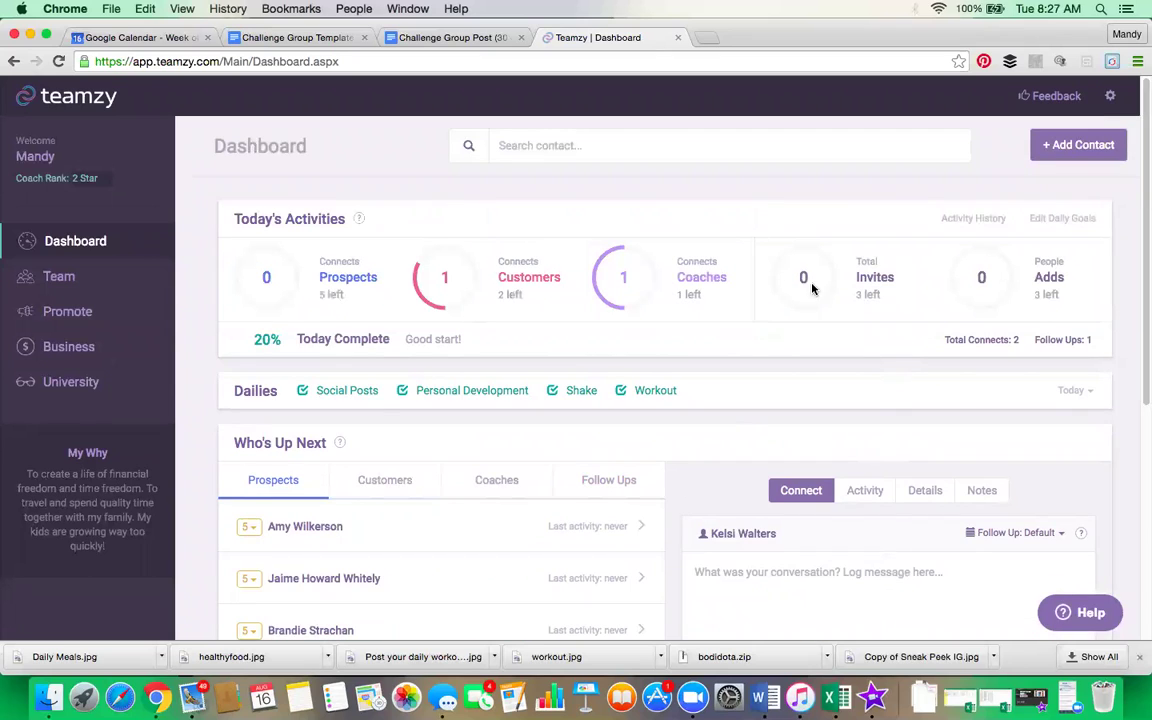
{"action": "scroll", "coordinate": [812, 390], "scroll_direction": "down", "scroll_amount": 3}
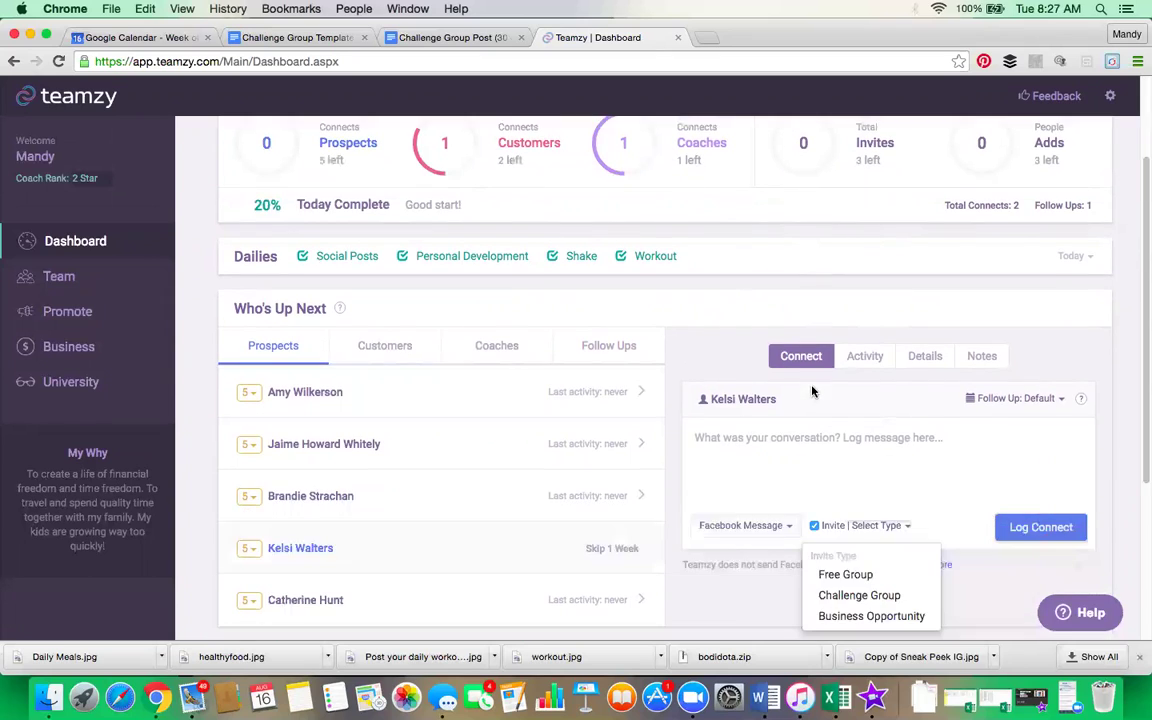
{"action": "left_click", "coordinate": [1044, 400]}
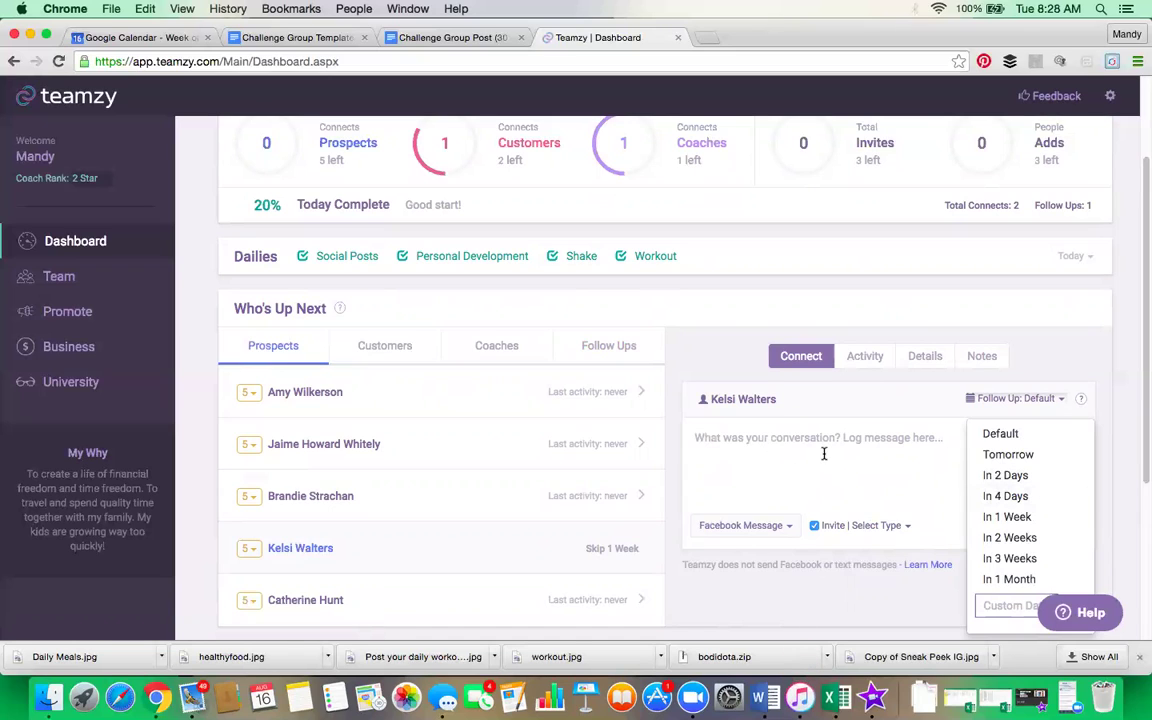
{"action": "left_click", "coordinate": [760, 455]}
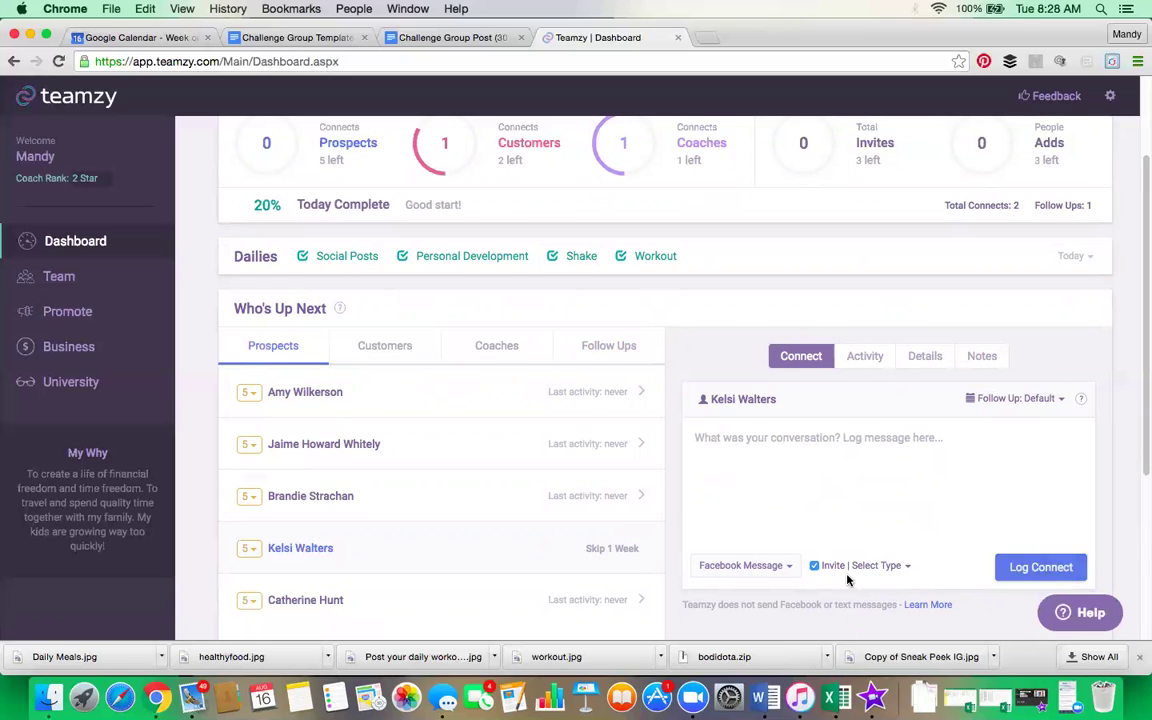
{"action": "left_click", "coordinate": [814, 565]}
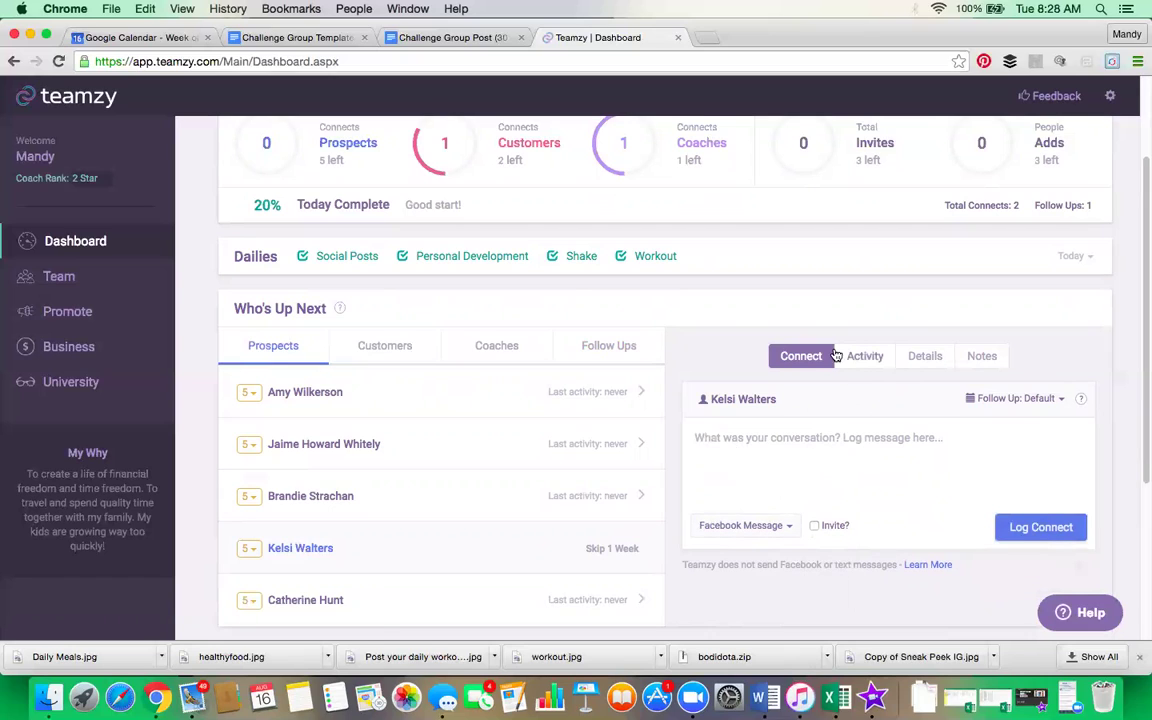
Step: Open the first prospect's connect form and click into its message box, reviewing Activities and Dailies
{"action": "left_click", "coordinate": [329, 393]}
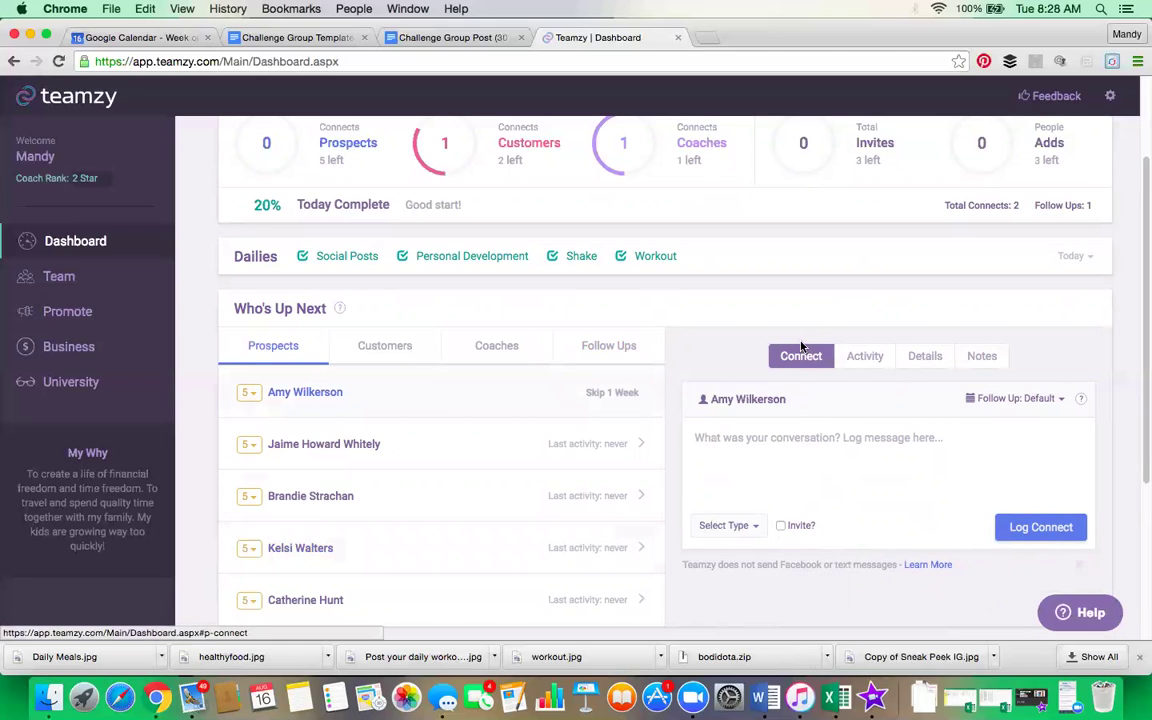
{"action": "scroll", "coordinate": [244, 458], "scroll_direction": "down", "scroll_amount": 1}
{"action": "left_click", "coordinate": [792, 455]}
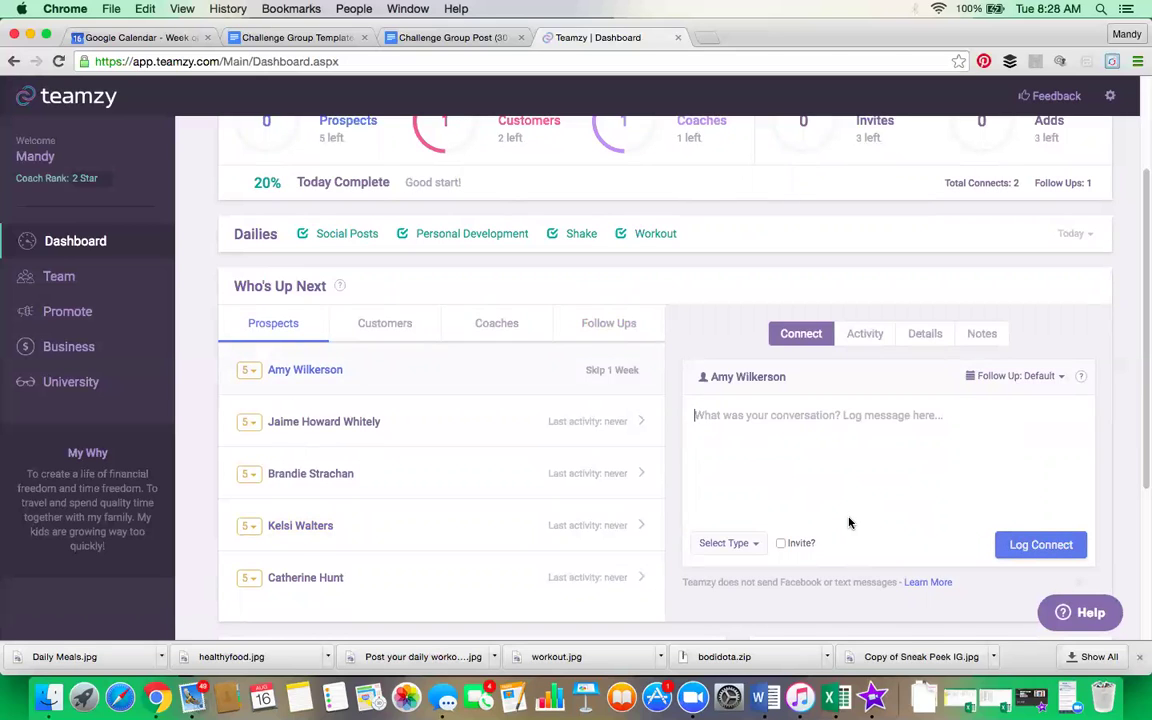
{"action": "scroll", "coordinate": [849, 522], "scroll_direction": "down", "scroll_amount": 3}
{"action": "scroll", "coordinate": [849, 522], "scroll_direction": "down", "scroll_amount": 1}
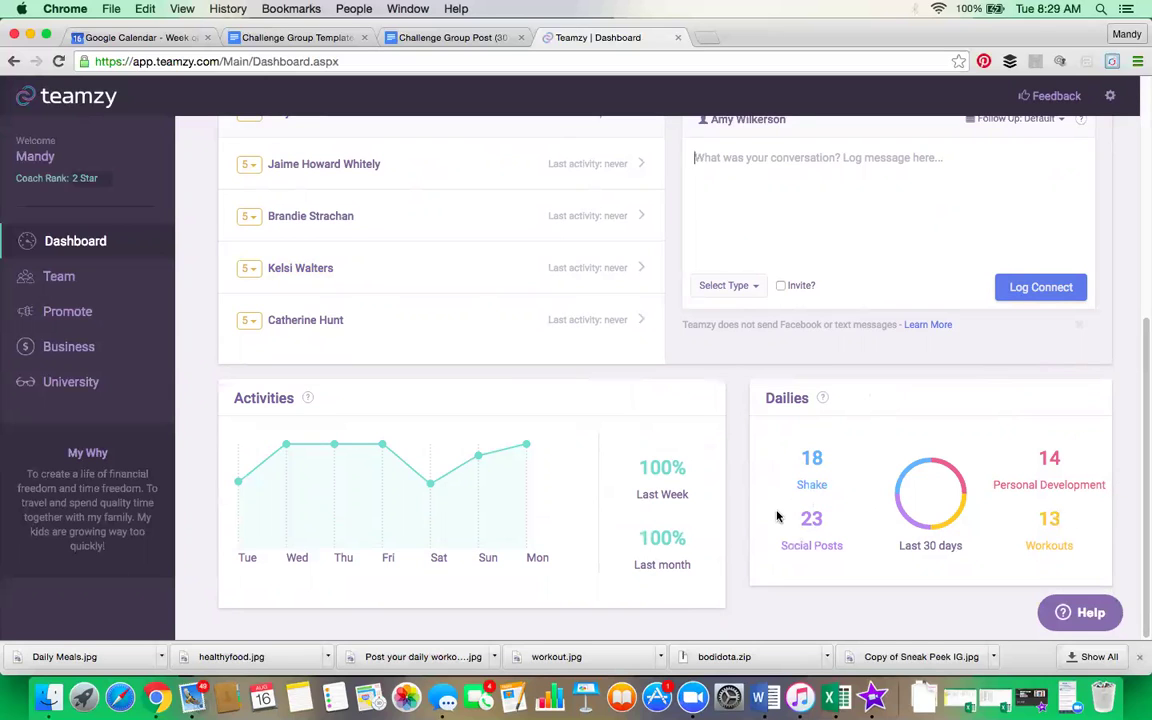
{"action": "scroll", "coordinate": [778, 516], "scroll_direction": "up", "scroll_amount": 5}
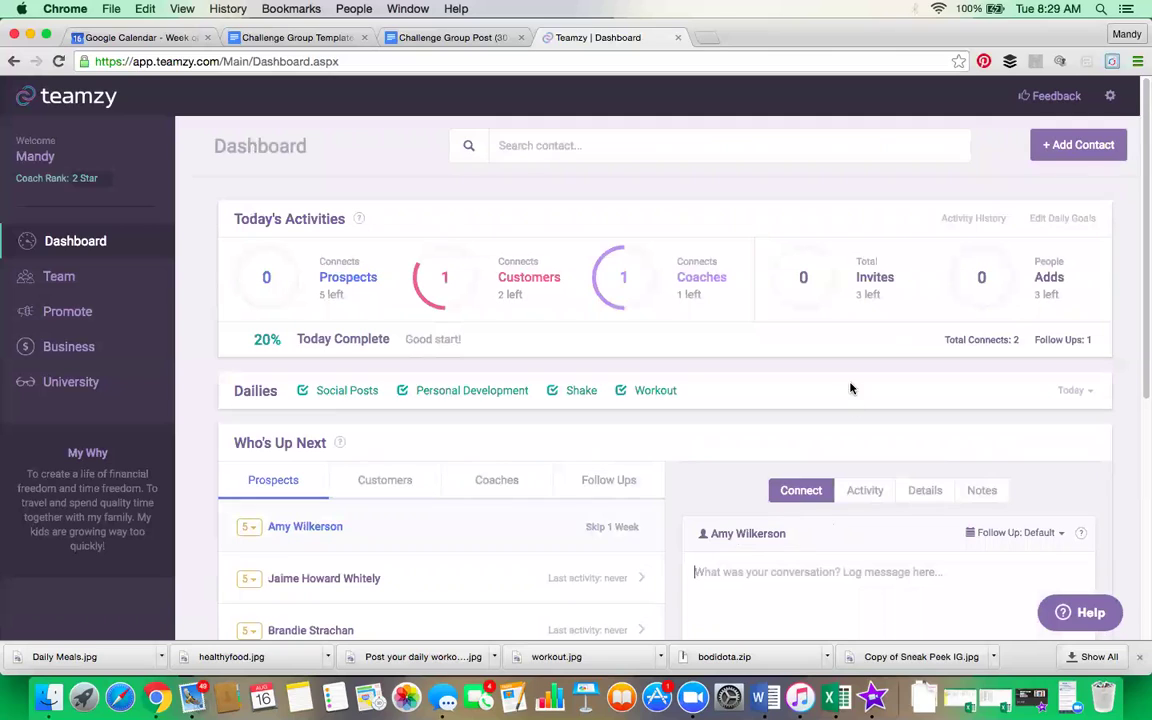
Step: Search for the coach contact by name and open their profile from the suggestions
{"action": "left_click", "coordinate": [704, 146]}
{"action": "type", "text": "tamsen"}
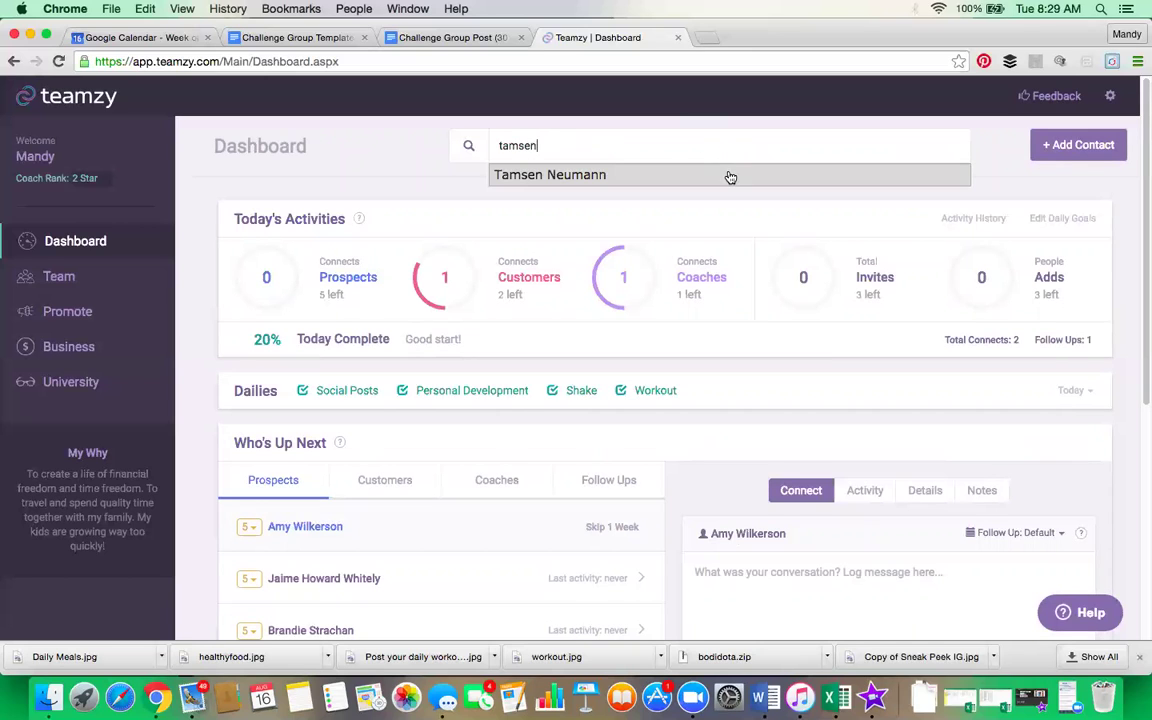
{"action": "left_click", "coordinate": [729, 175]}
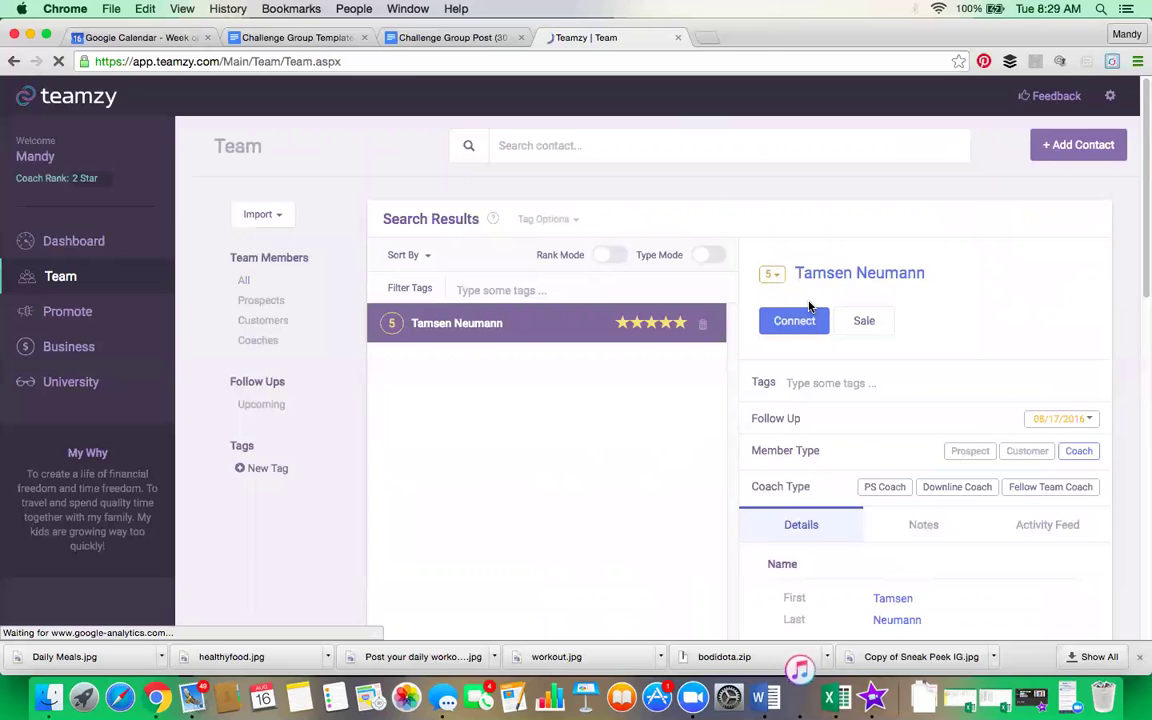
{"action": "scroll", "coordinate": [905, 380], "scroll_direction": "down", "scroll_amount": 3}
{"action": "scroll", "coordinate": [907, 380], "scroll_direction": "down", "scroll_amount": 5}
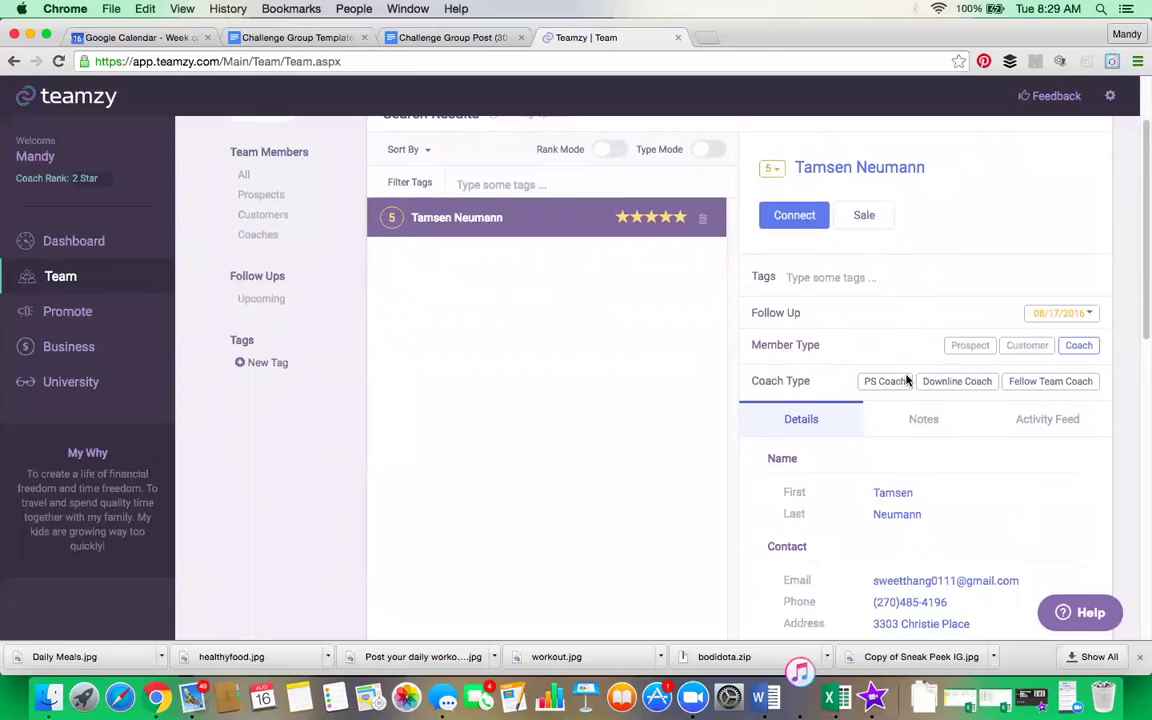
{"action": "scroll", "coordinate": [905, 378], "scroll_direction": "down", "scroll_amount": 5}
{"action": "scroll", "coordinate": [905, 377], "scroll_direction": "up", "scroll_amount": 10}
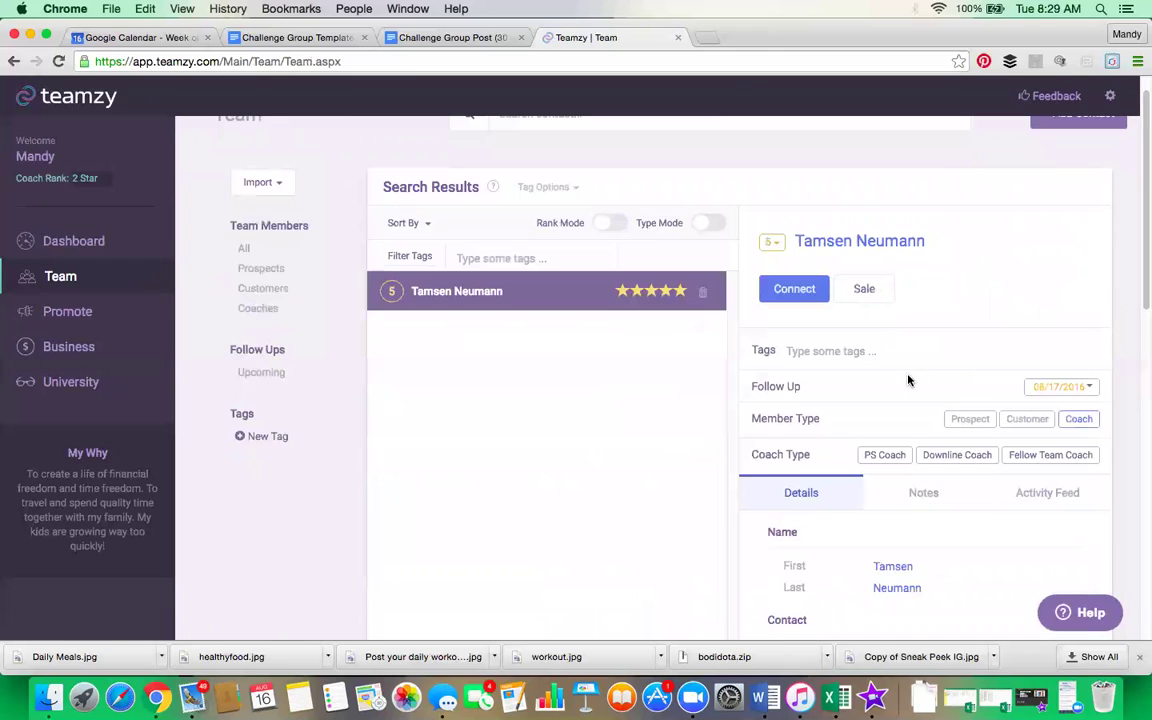
Step: Start a blank connect log for the coach contact
{"action": "left_click", "coordinate": [792, 293]}
{"action": "scroll", "coordinate": [890, 372], "scroll_direction": "down", "scroll_amount": 1}
{"action": "scroll", "coordinate": [890, 372], "scroll_direction": "down", "scroll_amount": 13}
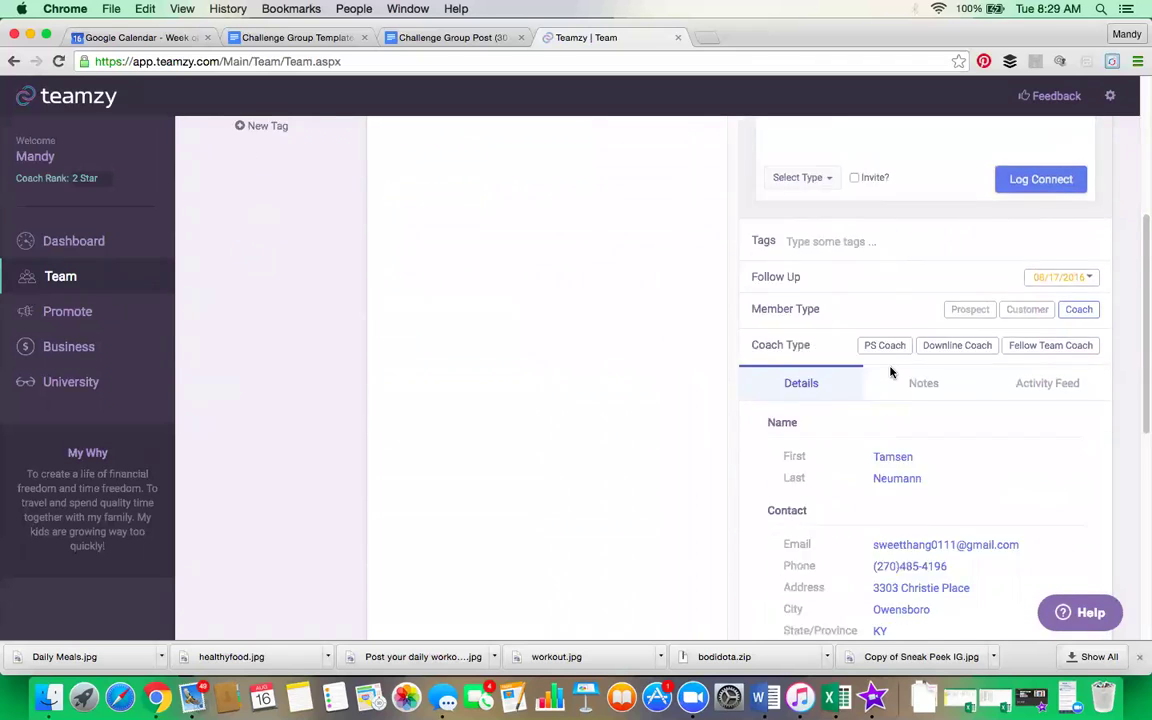
{"action": "scroll", "coordinate": [889, 368], "scroll_direction": "up", "scroll_amount": 14}
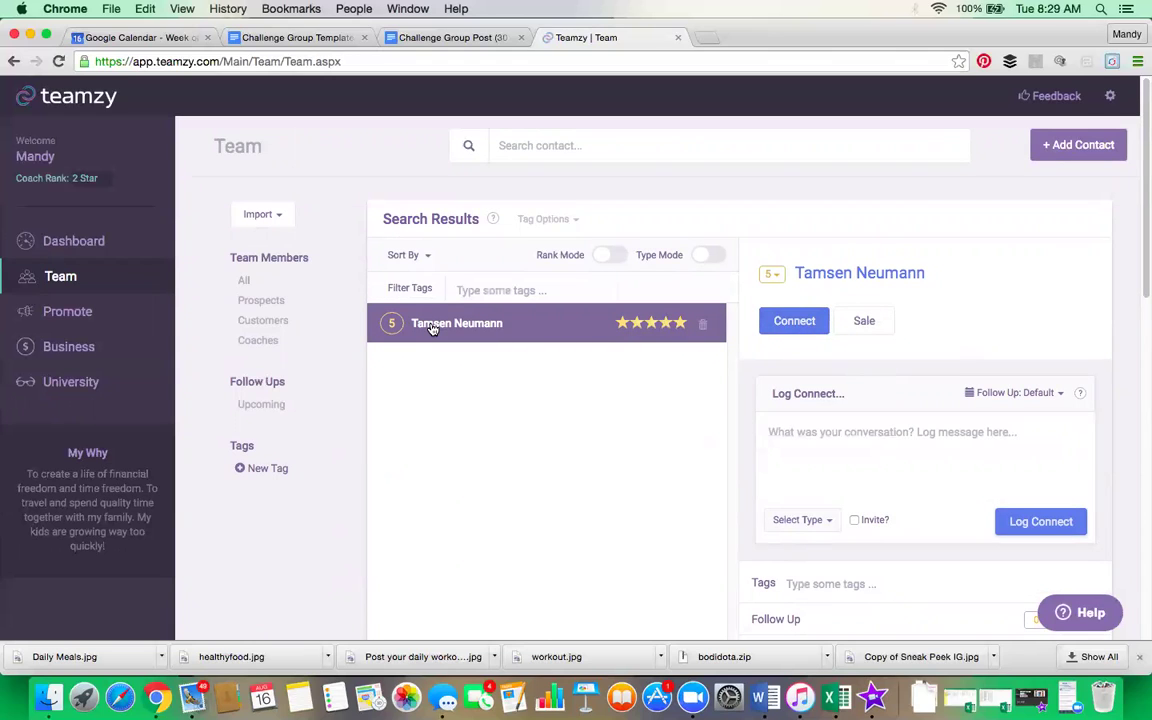
{"action": "scroll", "coordinate": [716, 447], "scroll_direction": "down", "scroll_amount": 3}
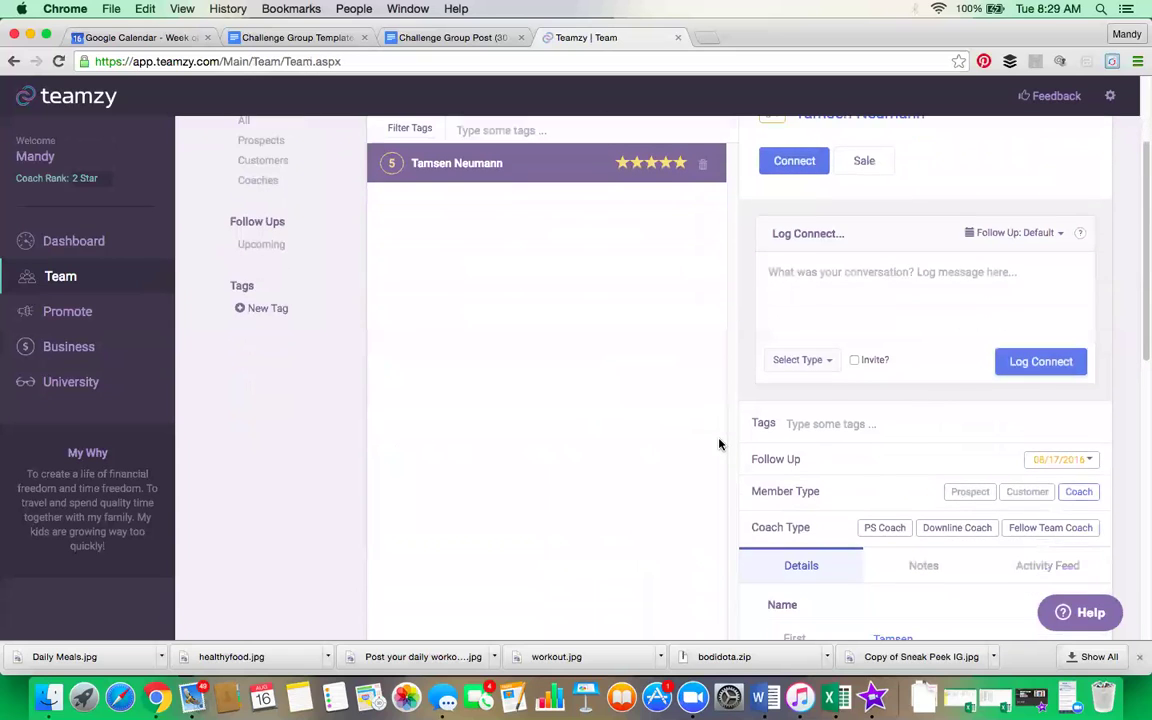
{"action": "scroll", "coordinate": [718, 443], "scroll_direction": "down", "scroll_amount": 1}
Step: Review the coach's Activity Feed of Facebook Message and Text entries back to 07/07/2016
{"action": "left_click", "coordinate": [1045, 536]}
{"action": "scroll", "coordinate": [630, 454], "scroll_direction": "down", "scroll_amount": 7}
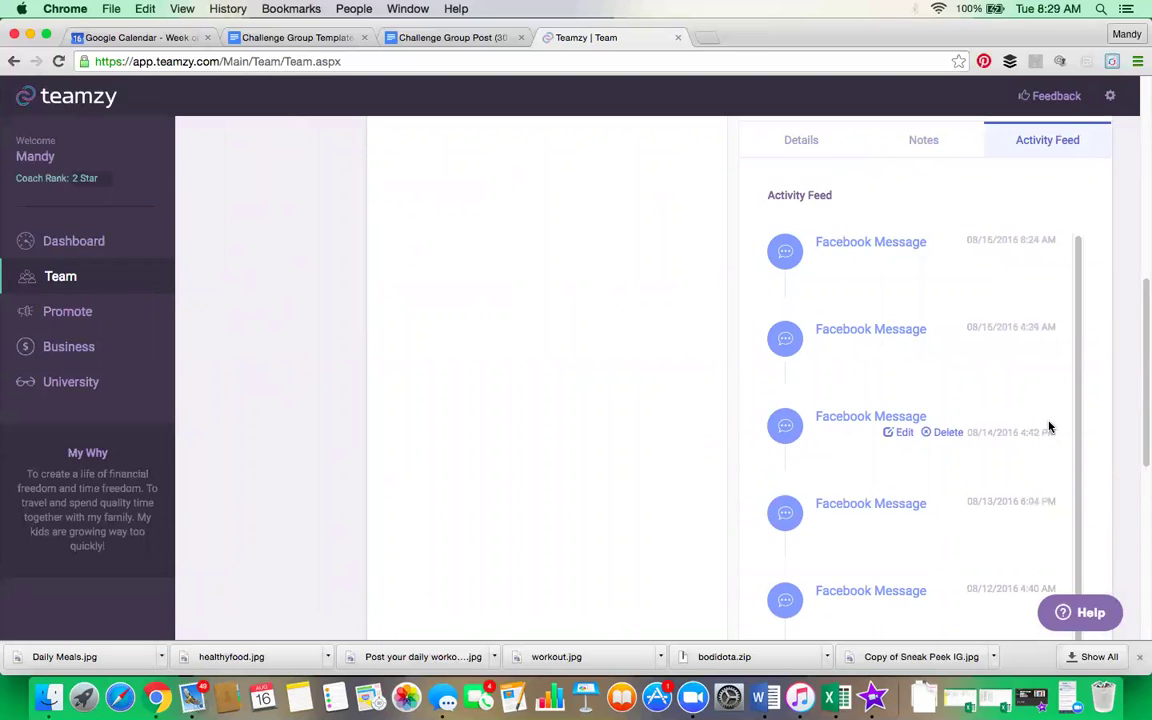
{"action": "scroll", "coordinate": [1049, 427], "scroll_direction": "down", "scroll_amount": 10}
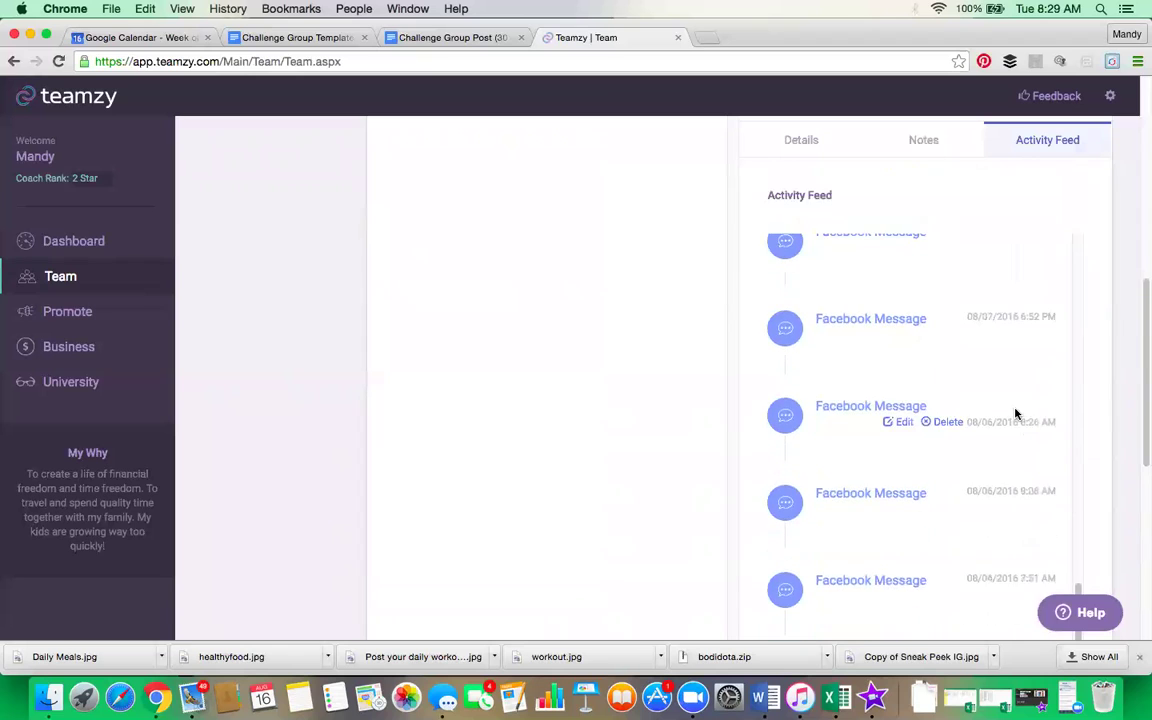
{"action": "scroll", "coordinate": [1016, 414], "scroll_direction": "down", "scroll_amount": 10}
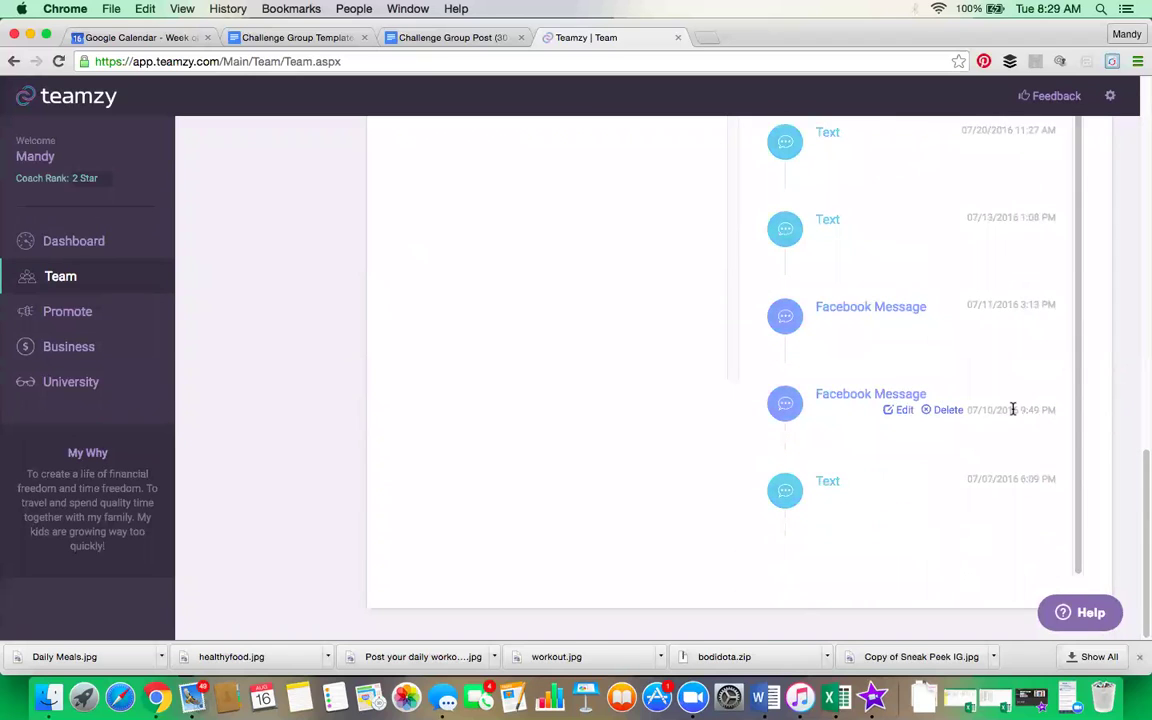
{"action": "scroll", "coordinate": [1013, 410], "scroll_direction": "up", "scroll_amount": 15}
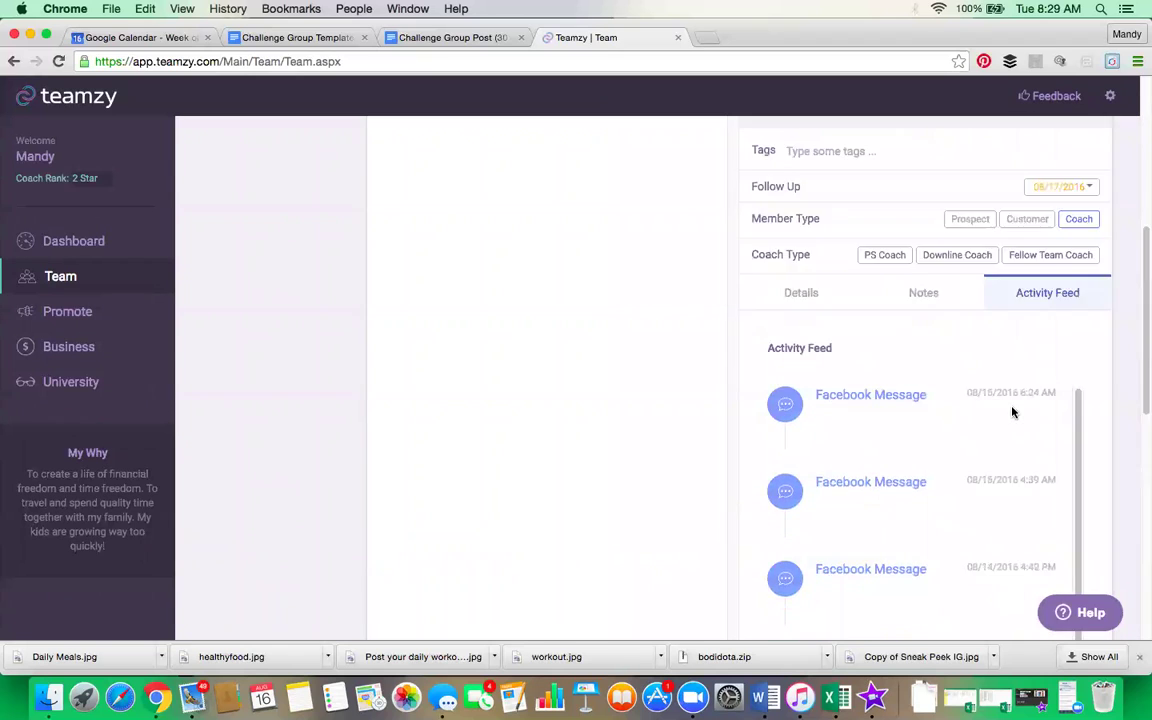
{"action": "scroll", "coordinate": [1012, 412], "scroll_direction": "up", "scroll_amount": 5}
{"action": "scroll", "coordinate": [951, 460], "scroll_direction": "down", "scroll_amount": 6}
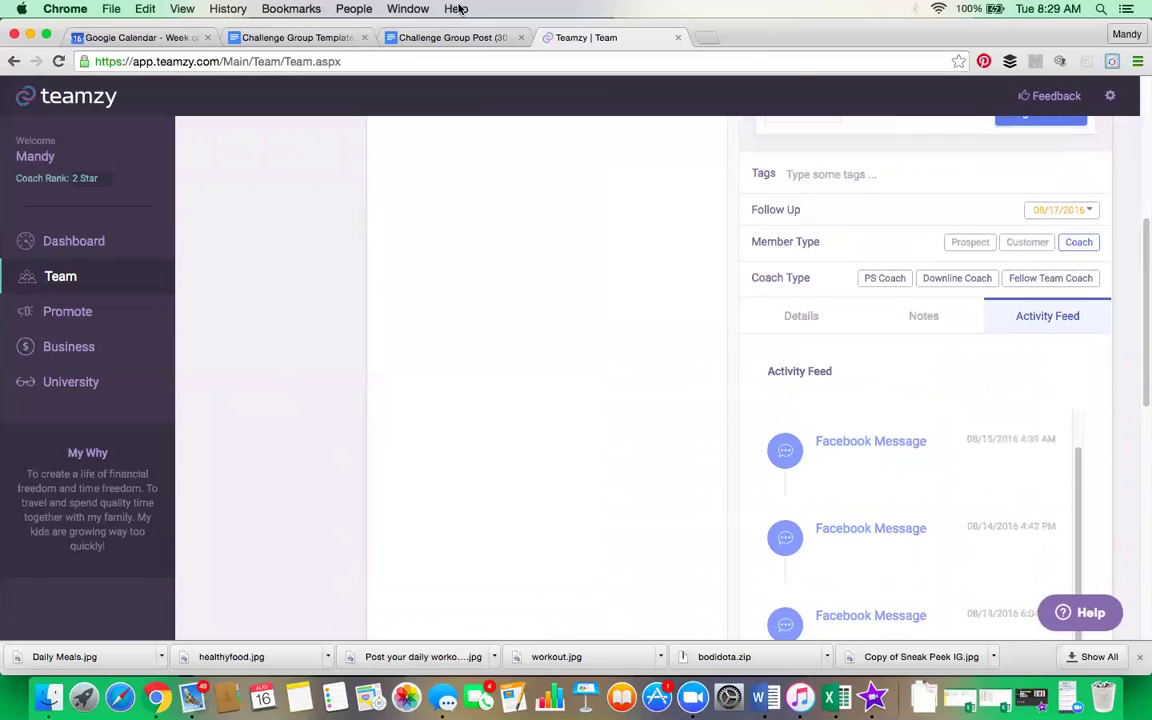
{"action": "mouse_move", "coordinate": [888, 447]}
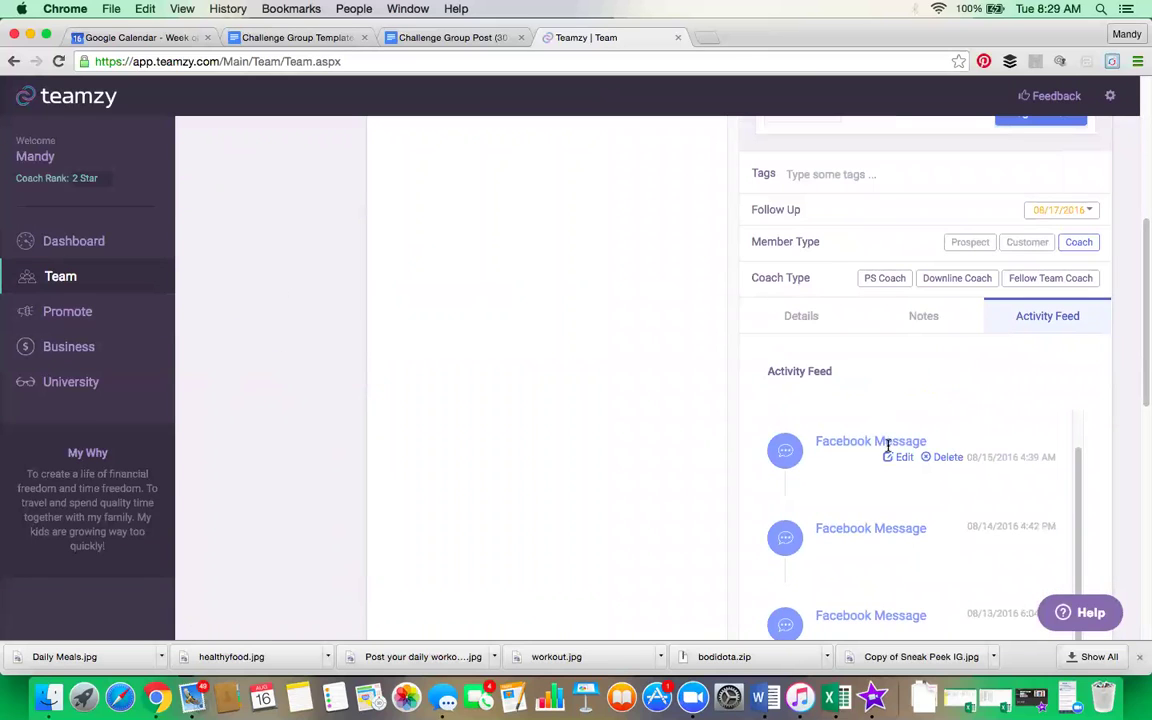
{"action": "scroll", "coordinate": [886, 447], "scroll_direction": "down", "scroll_amount": 2}
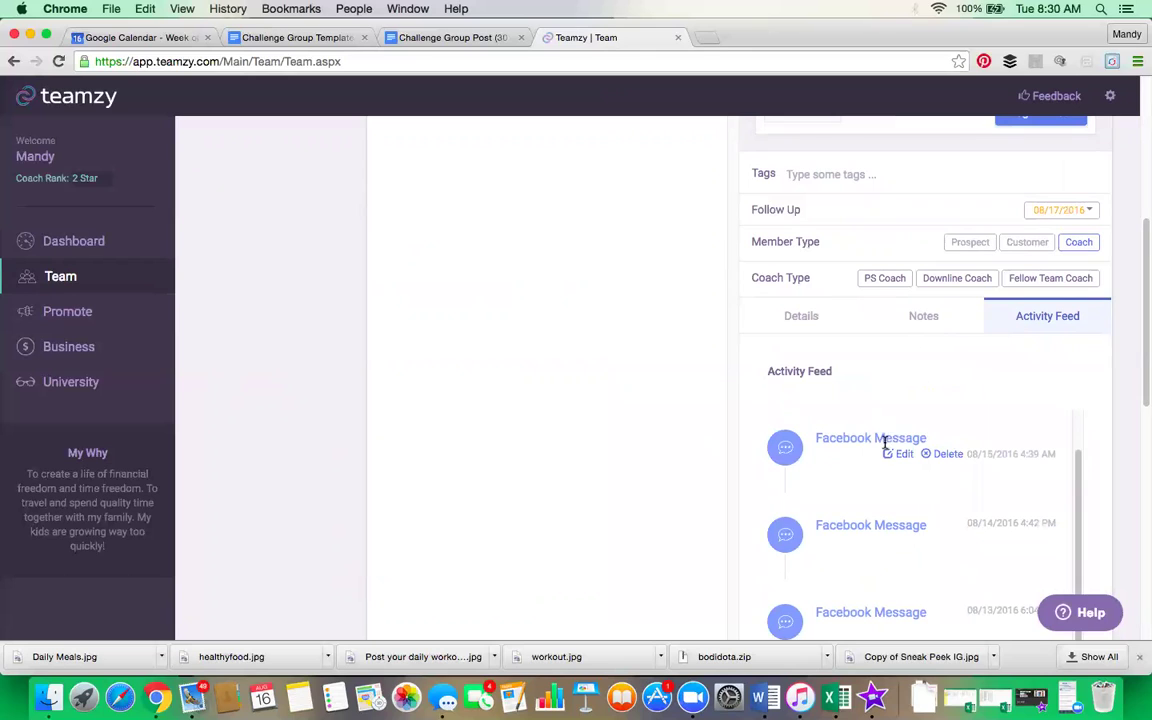
{"action": "scroll", "coordinate": [884, 445], "scroll_direction": "down", "scroll_amount": 5}
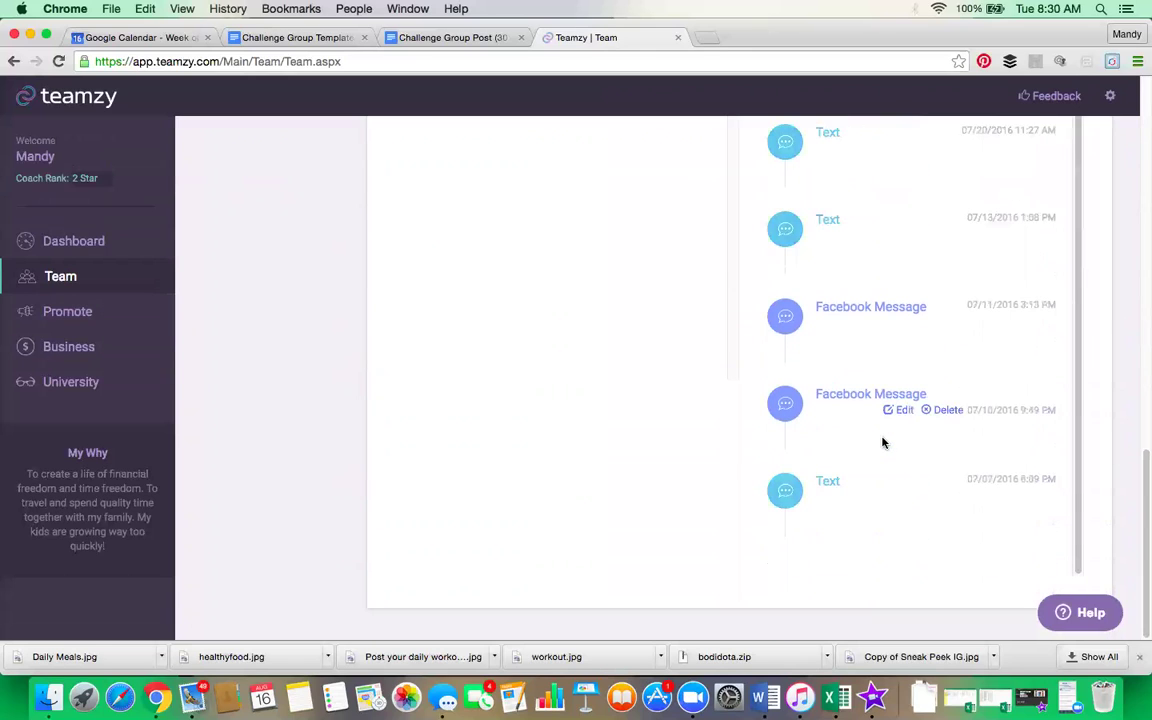
{"action": "scroll", "coordinate": [490, 410], "scroll_direction": "up", "scroll_amount": 10}
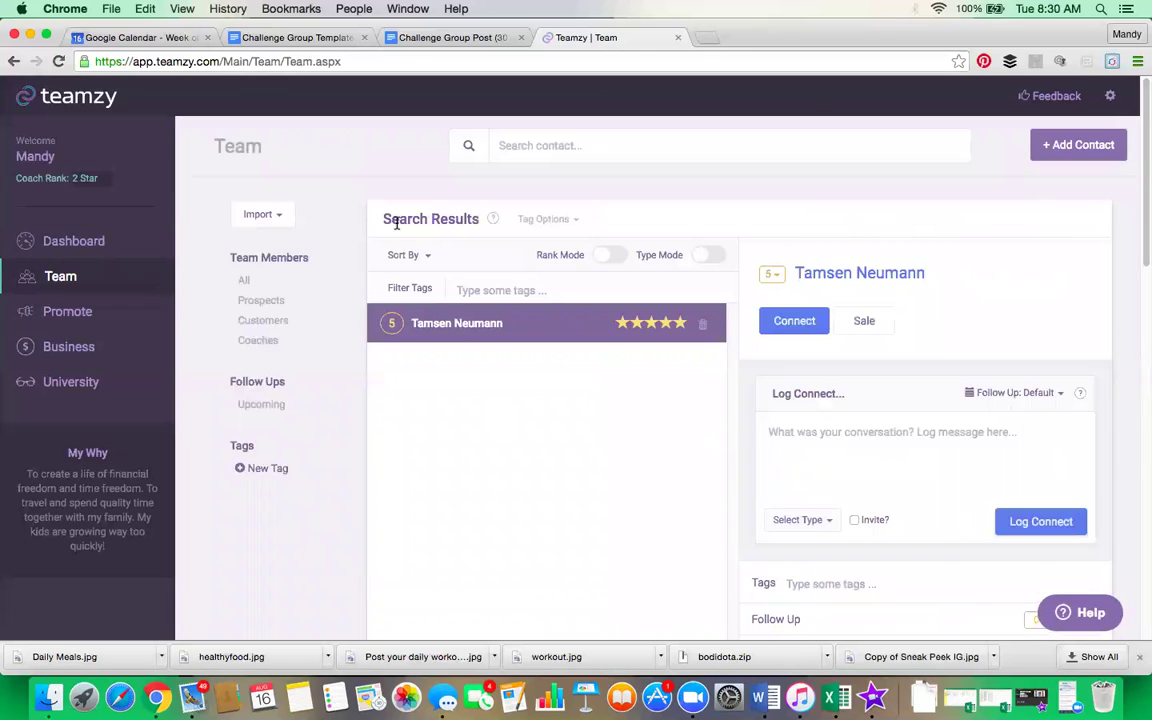
Step: Return to the Dashboard showing today's 20% progress, 2 connects and 1 follow-up
{"action": "left_click", "coordinate": [60, 240]}
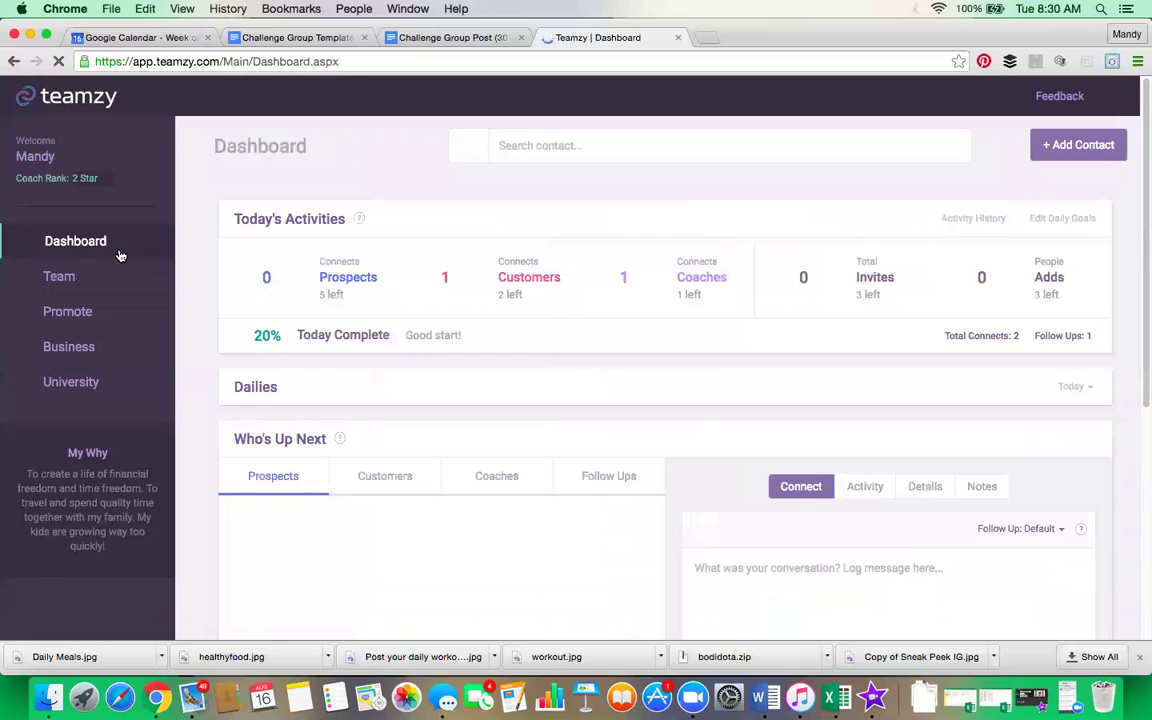